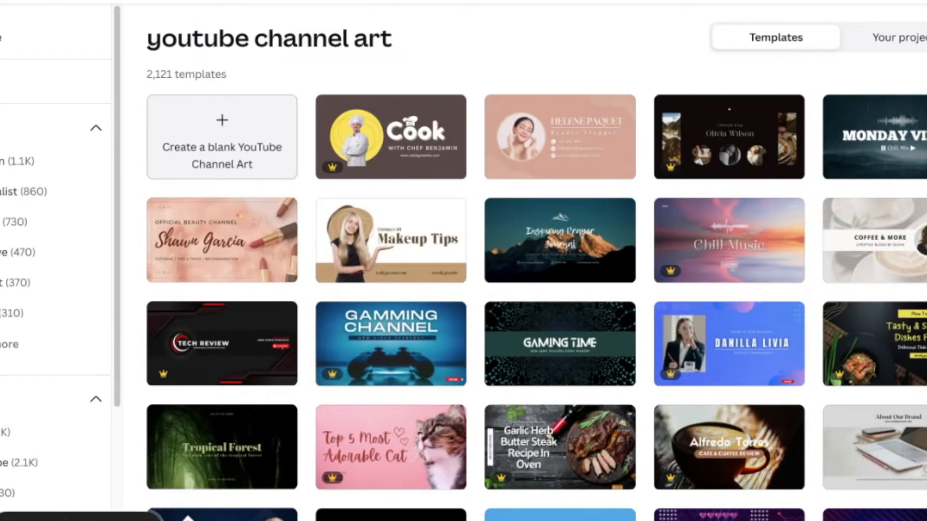
Look through the YouTube channel art templates and the three pages of the existing Edmonton channel banner design
mouse_move(398, 320)
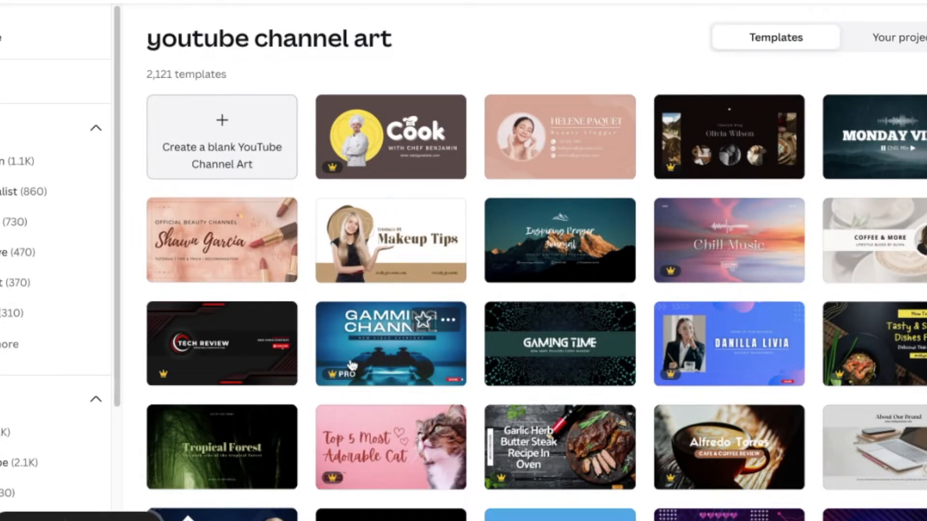
scroll(351, 366, down, 4)
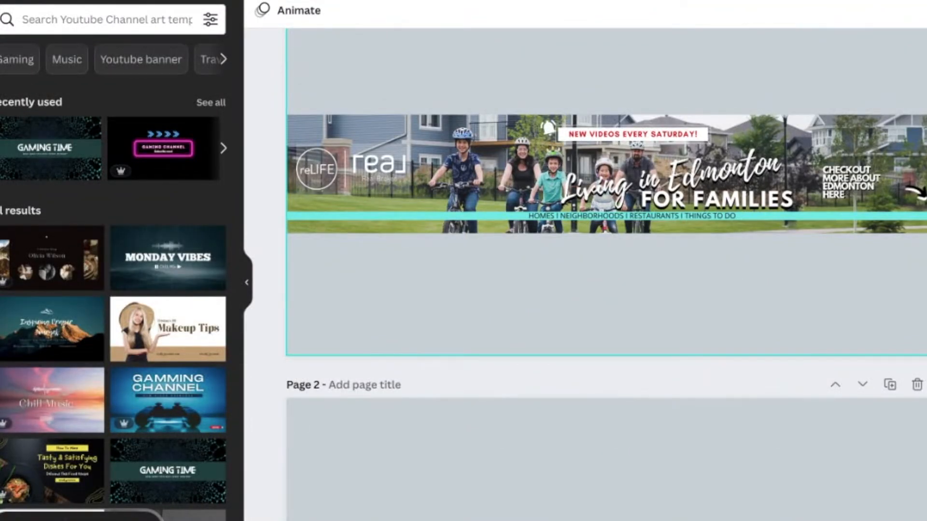
scroll(736, 168, up, 2)
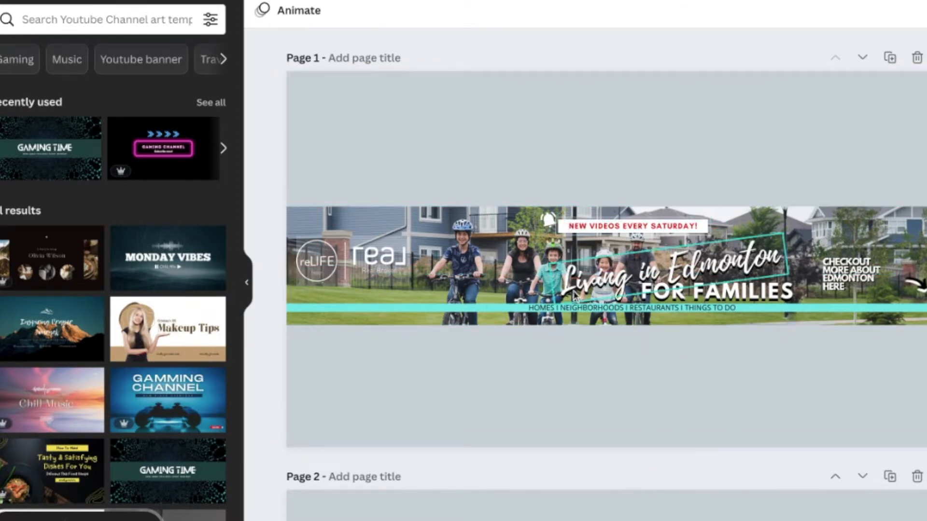
scroll(598, 277, down, 10)
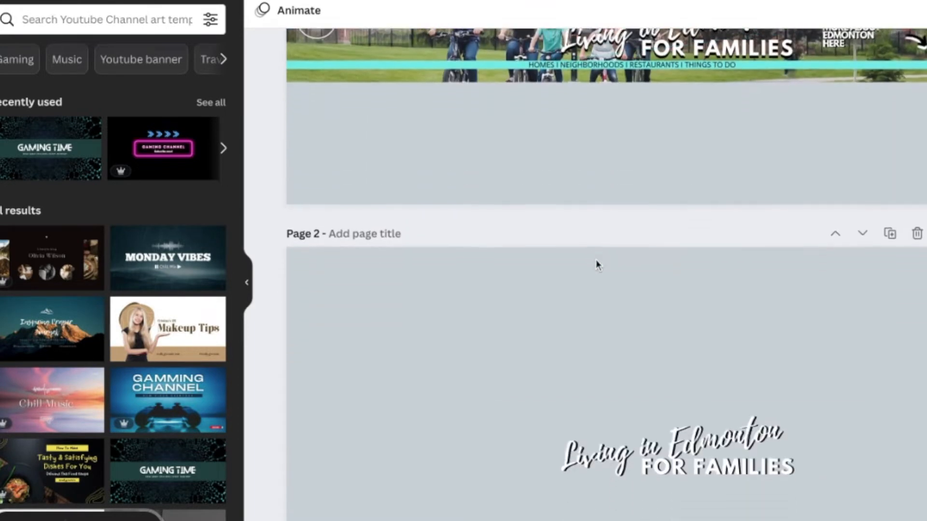
mouse_move(611, 215)
mouse_down()
mouse_move(613, 191)
mouse_move(614, 216)
mouse_up()
scroll(622, 265, down, 5)
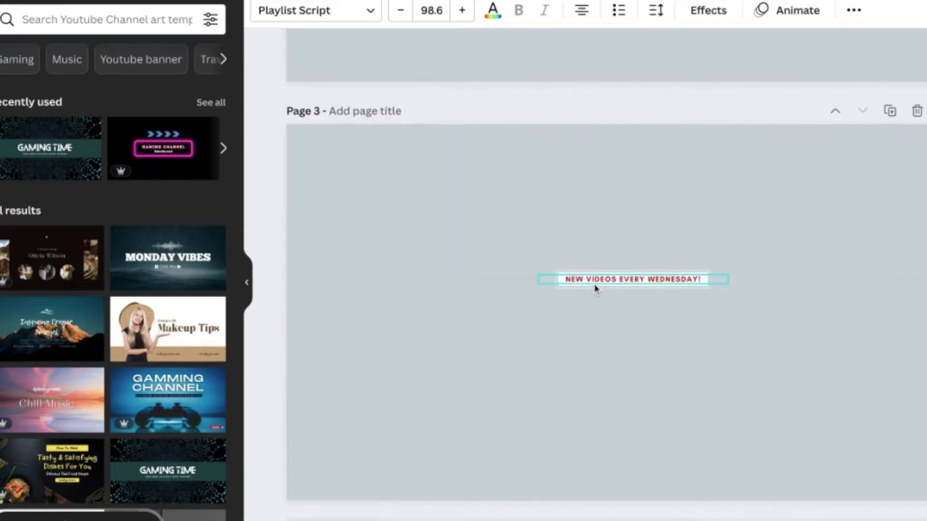
scroll(714, 290, down, 1)
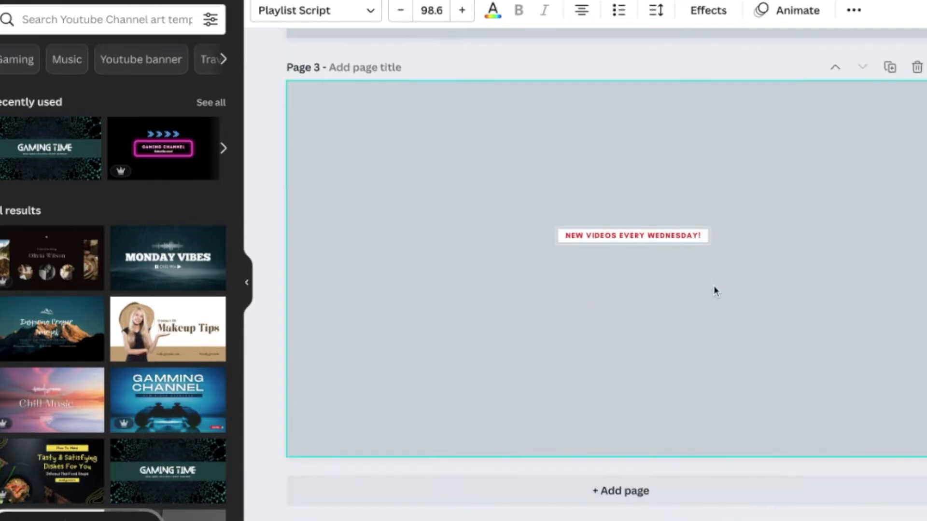
scroll(714, 285, up, 20)
scroll(714, 286, down, 10)
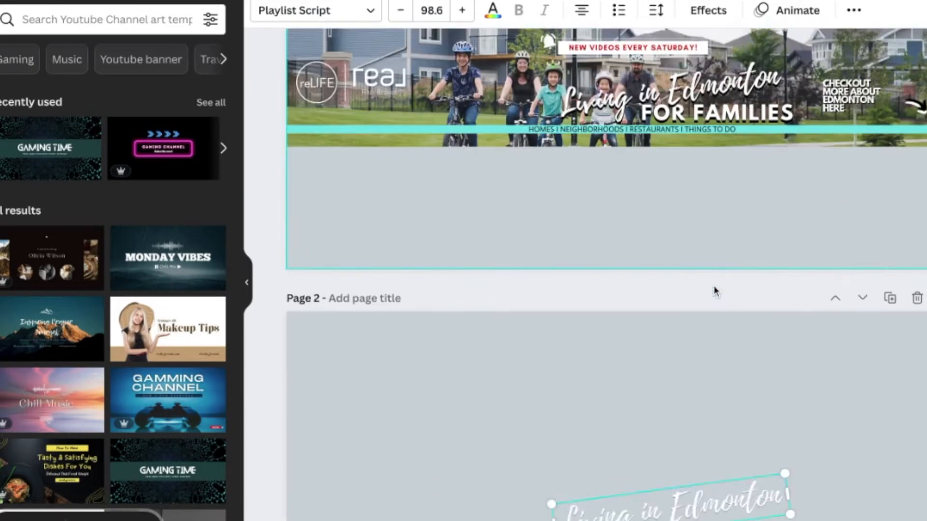
scroll(680, 323, down, 6)
scroll(673, 307, up, 10)
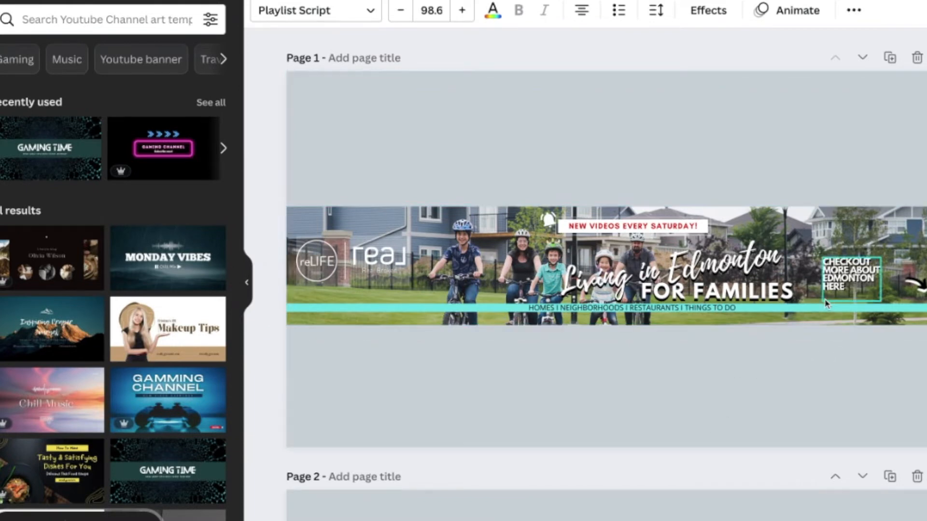
Show the additional formatting options for the "CHECKOUT MORE ABOUT EDMONTON HERE" text on page 1
click(851, 276)
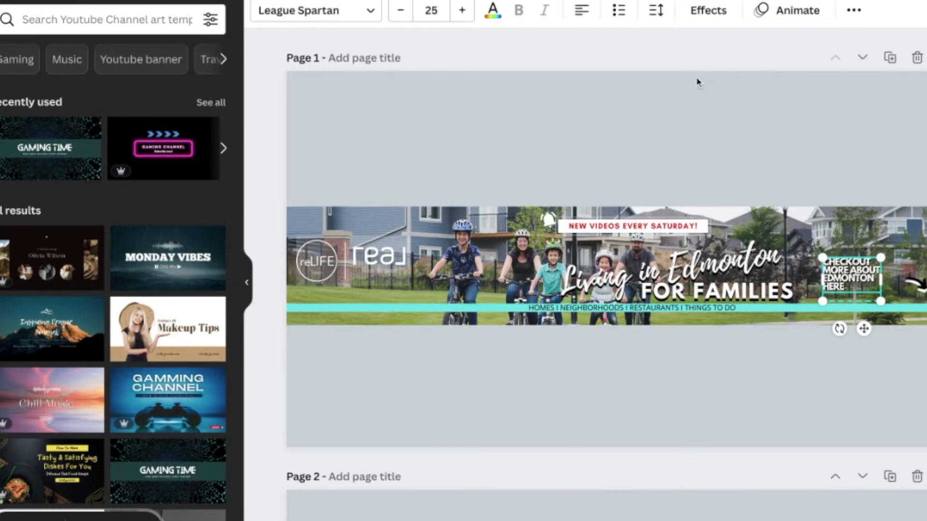
click(853, 10)
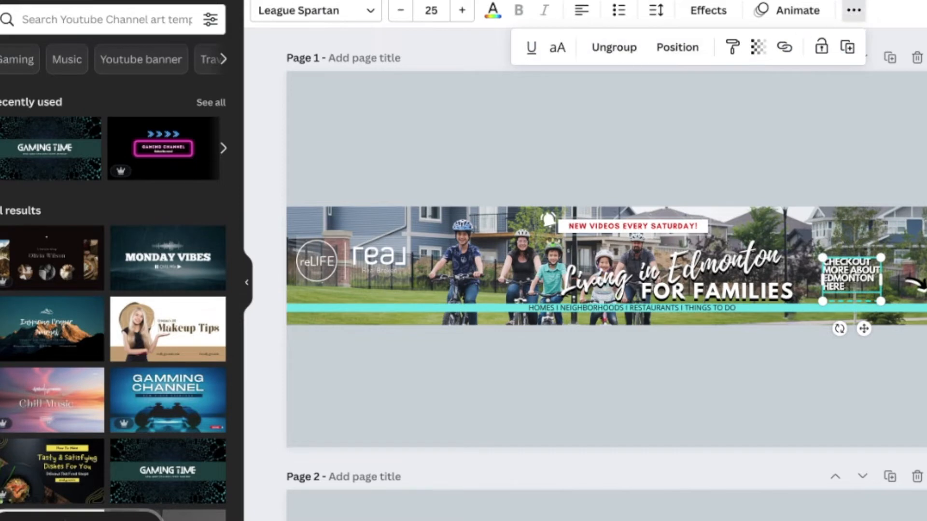
click(29, 1)
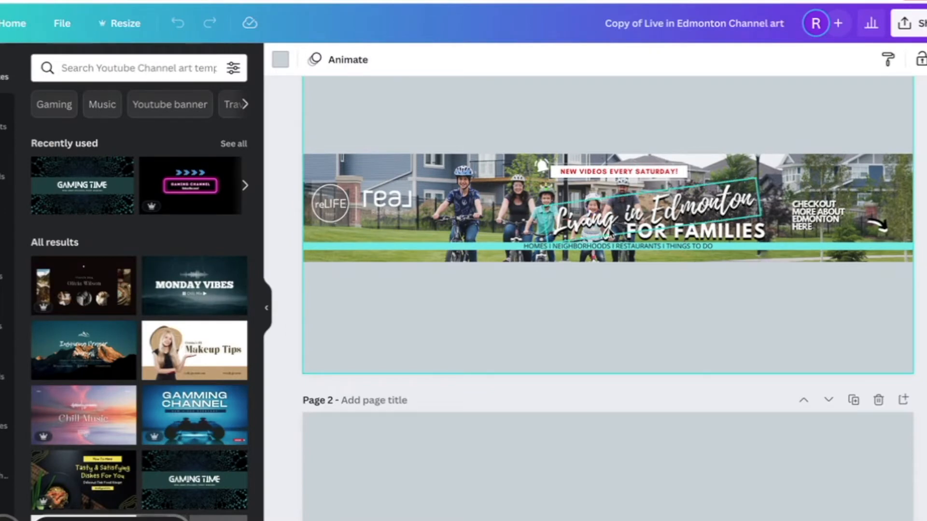
mouse_move(531, 175)
mouse_down()
mouse_move(531, 284)
mouse_move(526, 168)
mouse_up()
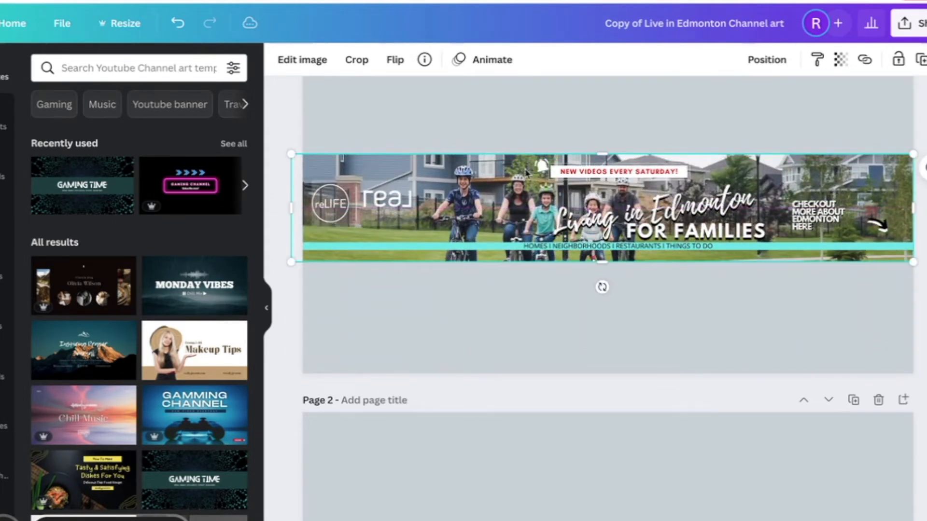
click(1, 255)
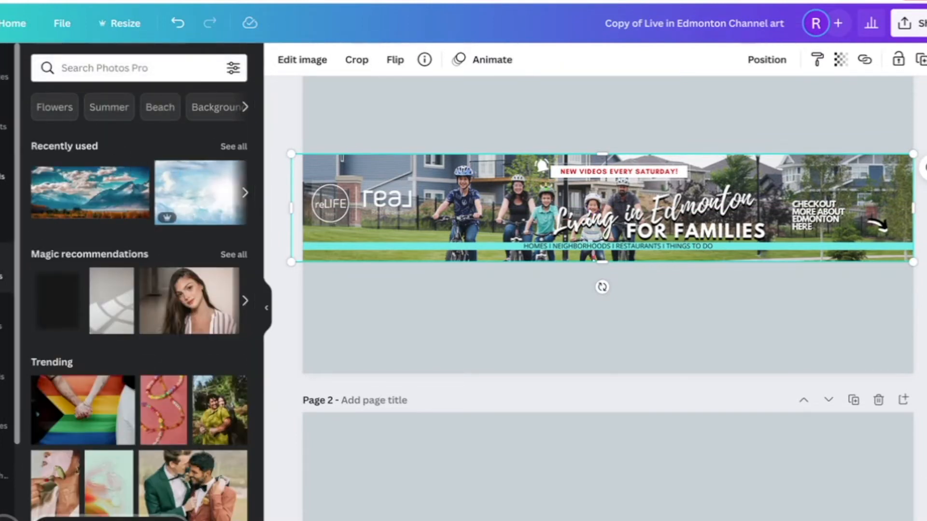
click(3, 170)
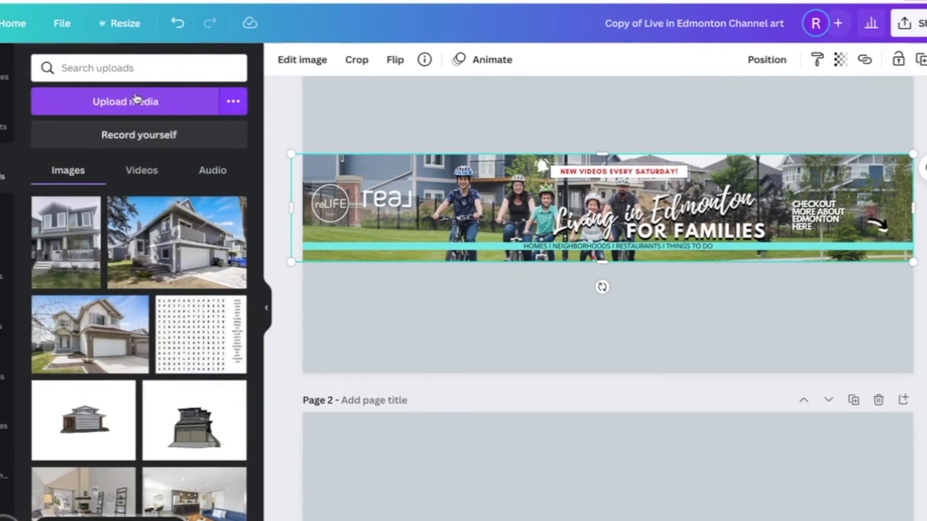
click(136, 98)
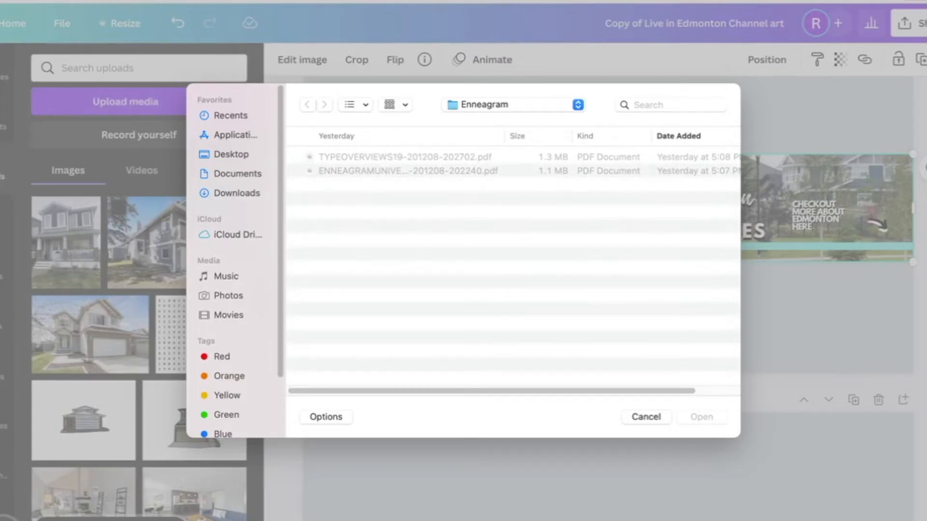
click(642, 418)
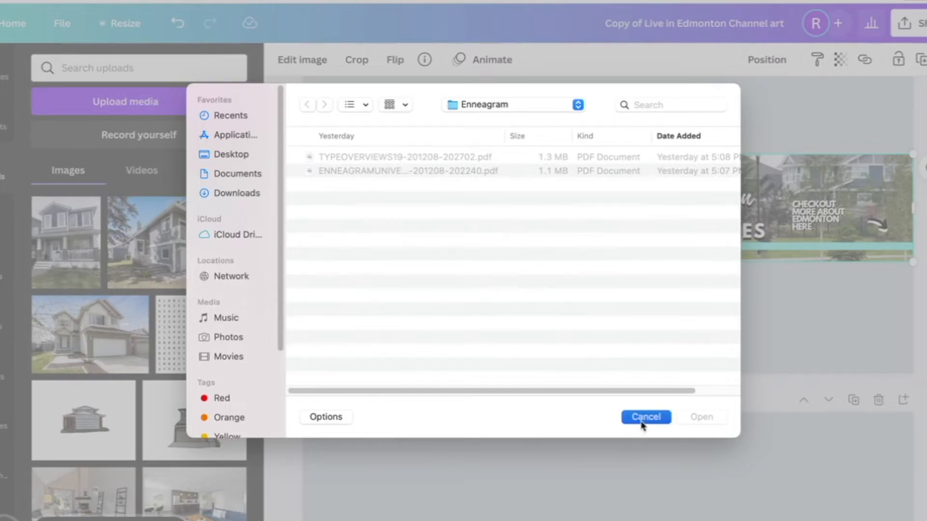
Search the photo library for "edmonton" and insert the golden sunrise skyline photo on page 1
click(4, 323)
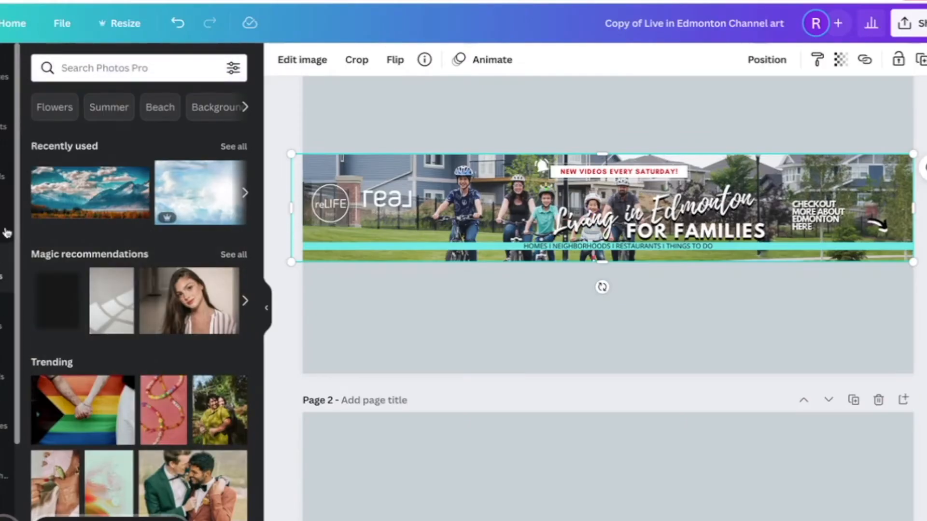
click(126, 65)
text(edmonton)
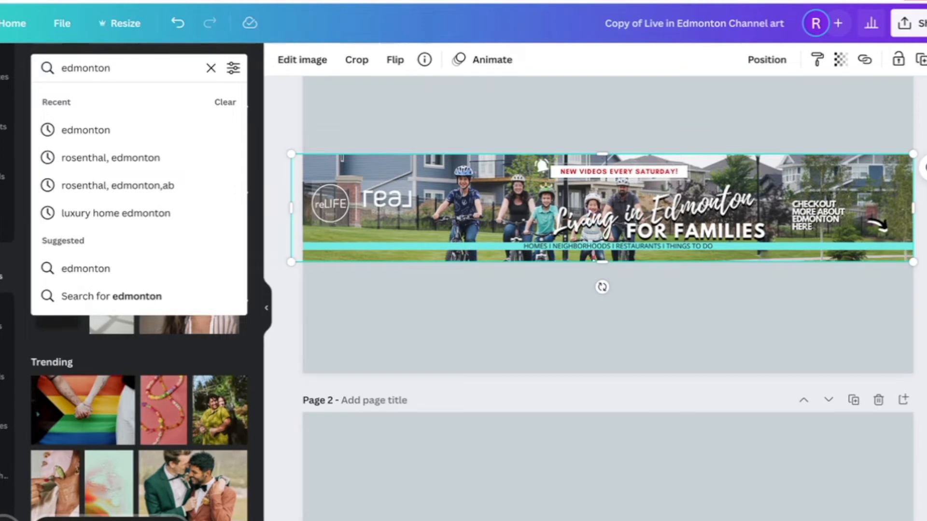
key(Return)
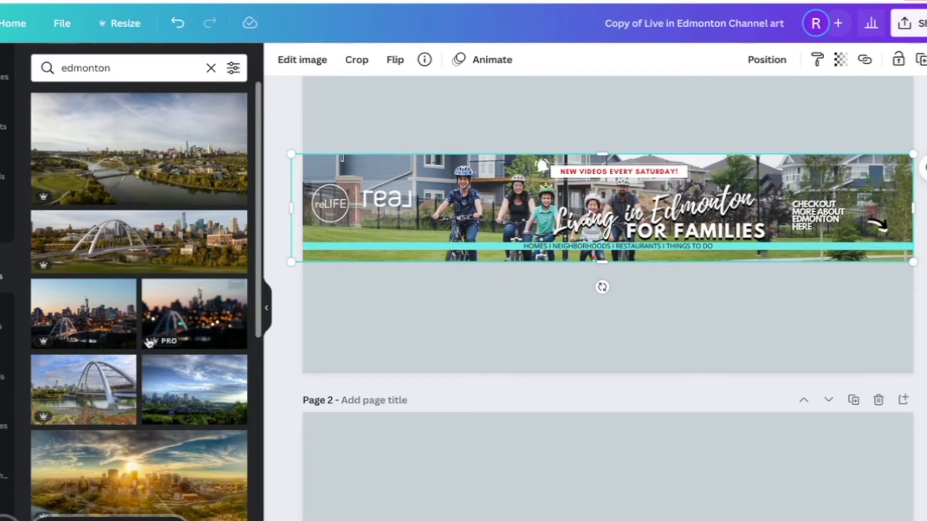
click(145, 502)
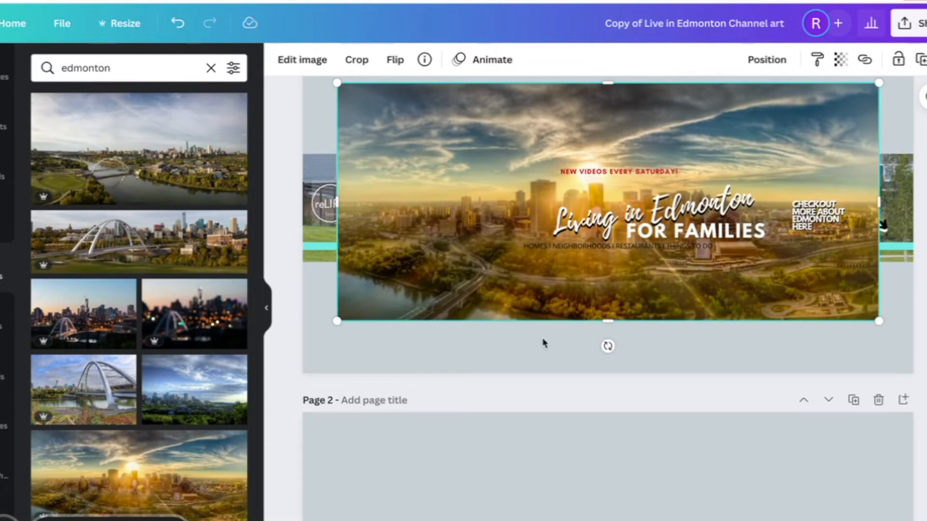
Crop the skyline photo's height to the banner strip and widen it to span the full page width
drag(608, 83, 592, 152)
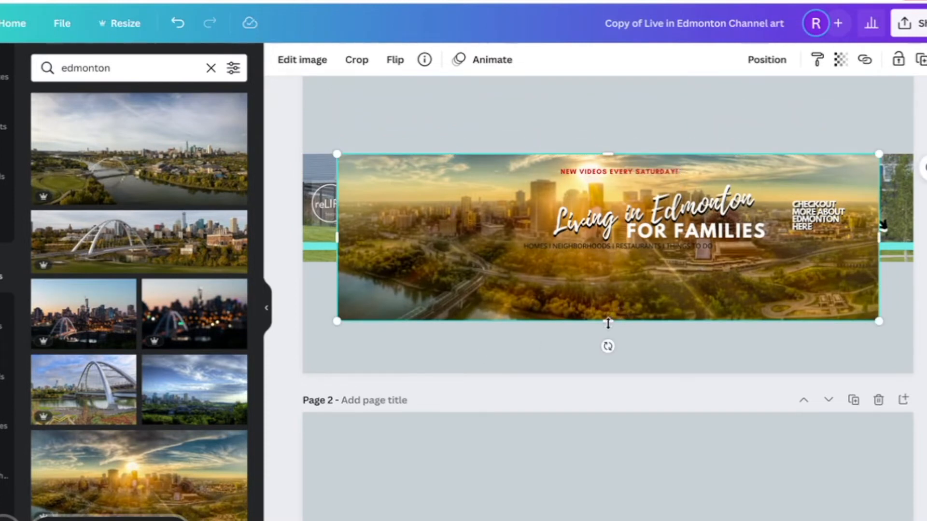
drag(607, 323, 602, 267)
drag(337, 208, 298, 212)
drag(880, 209, 917, 209)
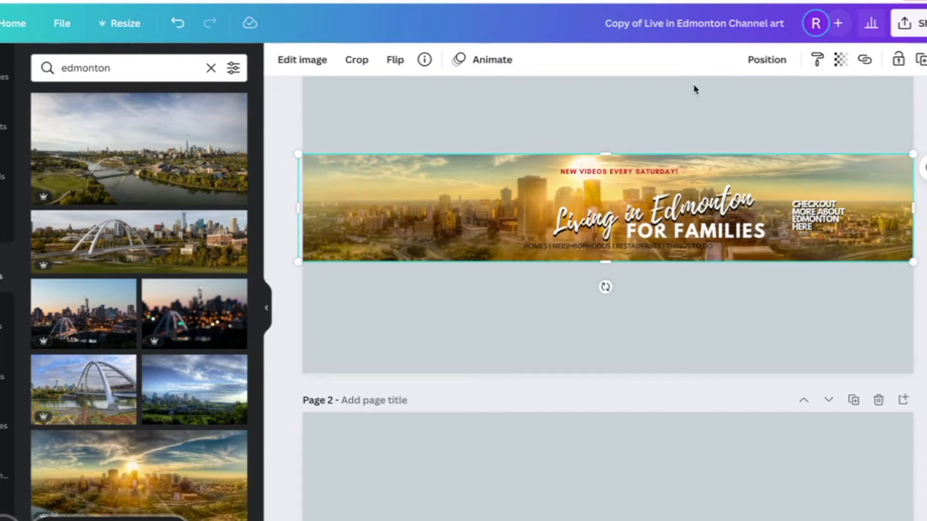
Send the skyline photo backward and all the way to the back, behind the other banner elements
click(769, 62)
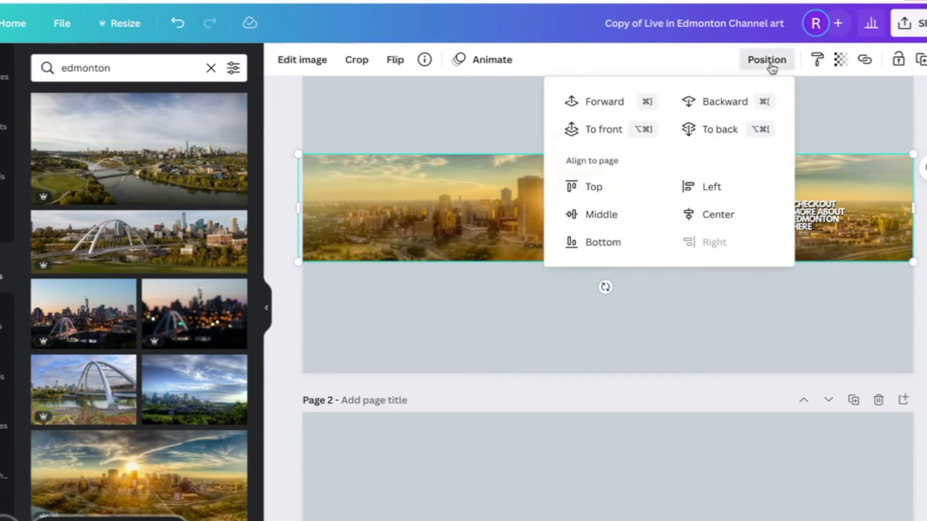
click(708, 107)
click(708, 107)
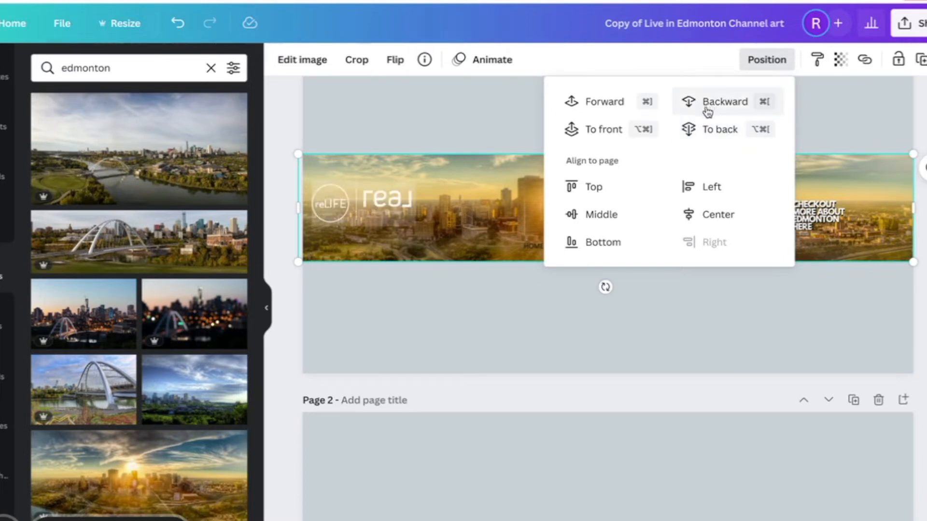
click(701, 135)
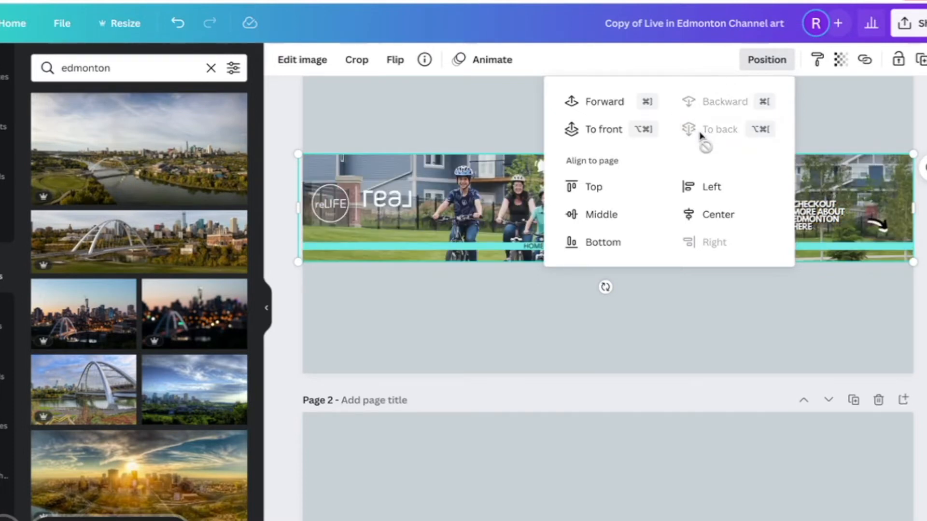
Move the family cycling photo down off the banner strip and delete it
click(416, 164)
drag(418, 174, 413, 290)
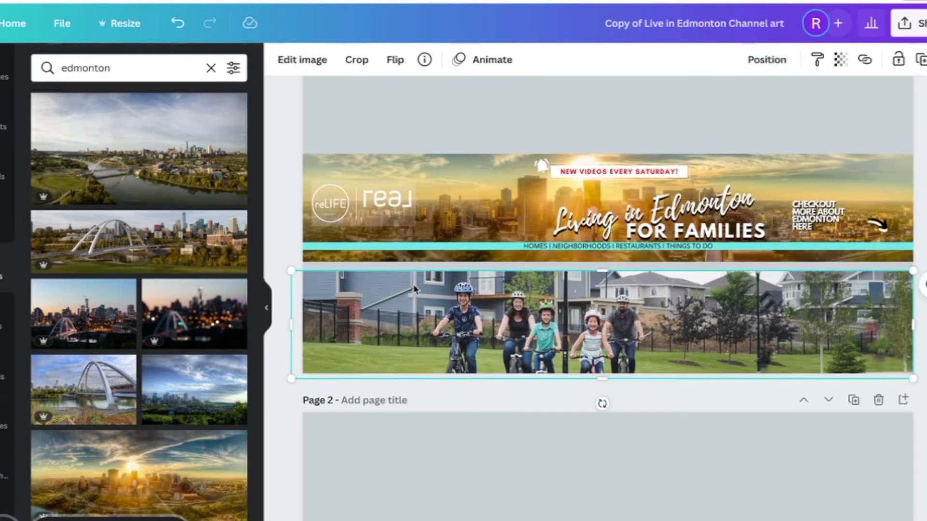
key(Delete)
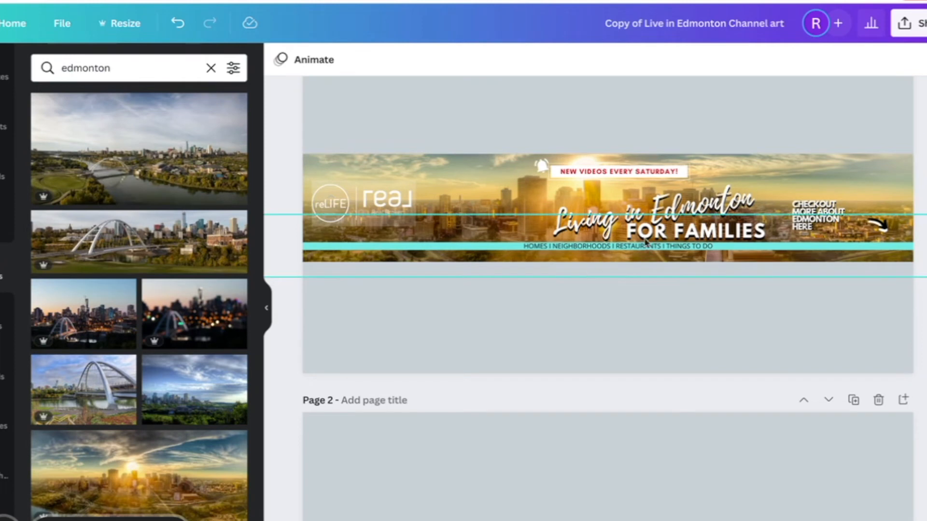
Replace the white "FOR FAMILIES" heading text with "FOR YOUNG PROFESIONALS"
click(740, 231)
double_click(739, 230)
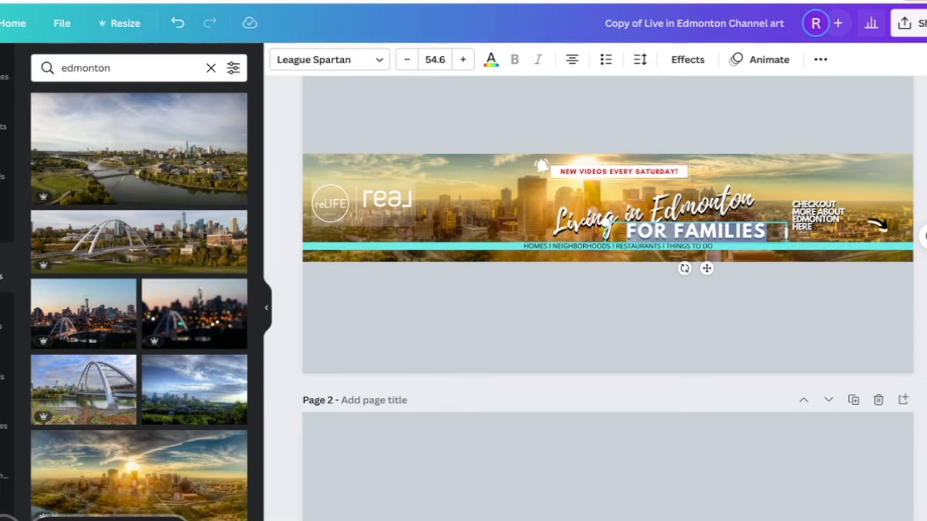
text(FOR YOUNG PROFESIONALS)
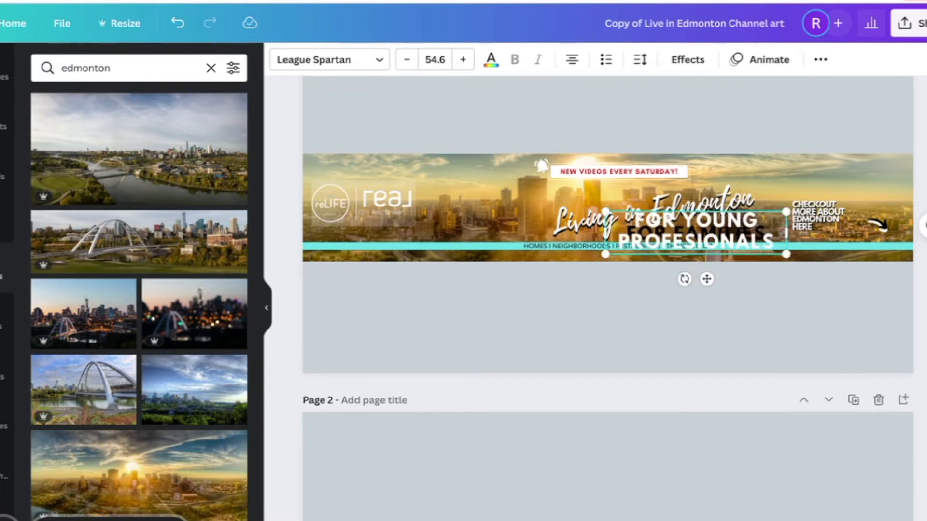
Change the white heading beneath "Living in Edmonton" to "CONDO LIVING"
drag(773, 247, 618, 225)
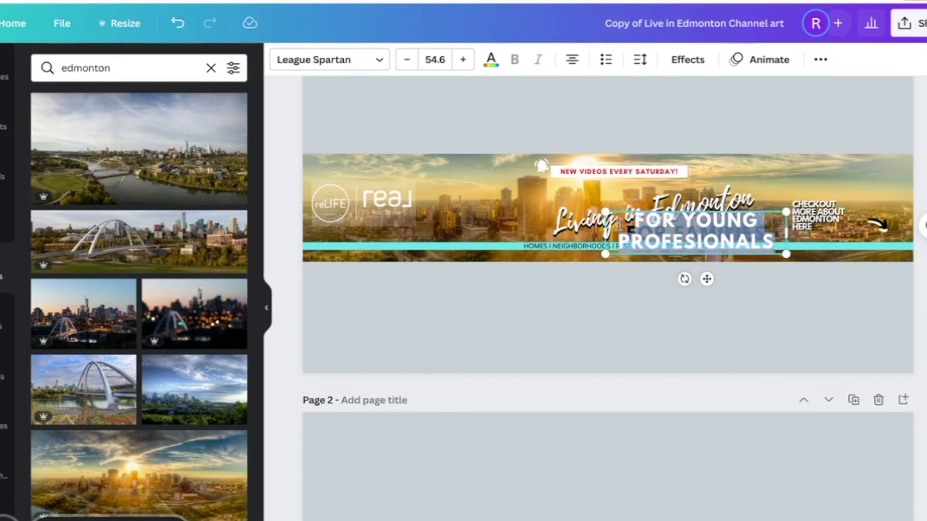
text(CONDO LIV)
text(ER)
key(BackSpace)
key(BackSpace)
key(BackSpace)
text(VING)
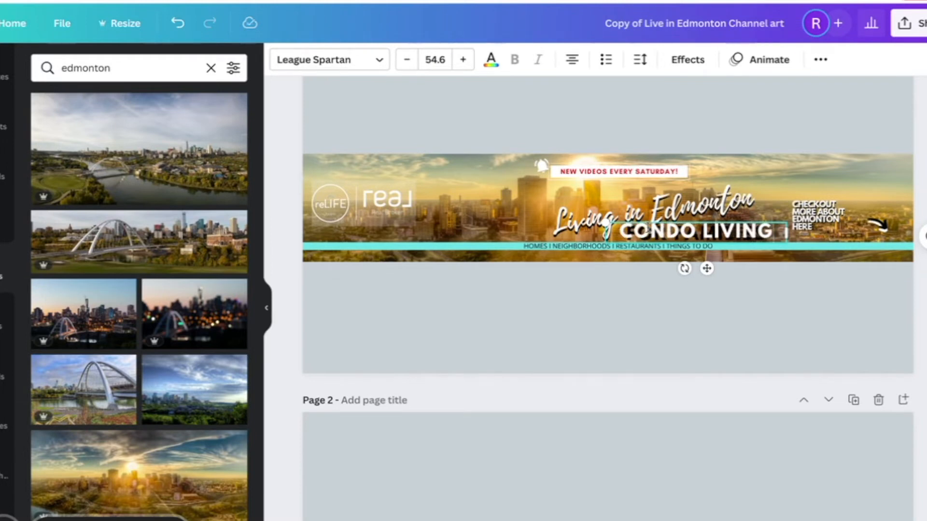
Move the white "CONDO LIVING" heading down to the banner's lower edge, off the black "FOR FAMILIES" shadow text
click(681, 216)
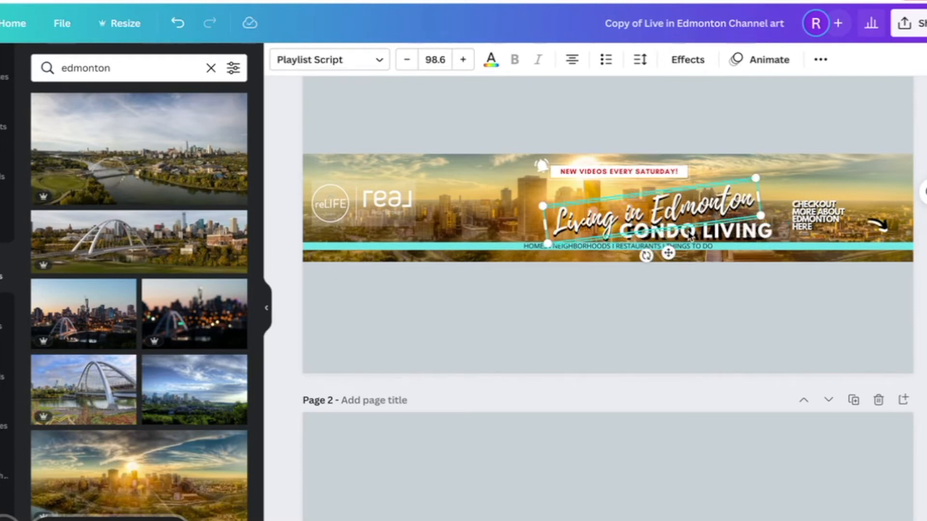
click(686, 234)
drag(686, 234, 685, 261)
click(687, 235)
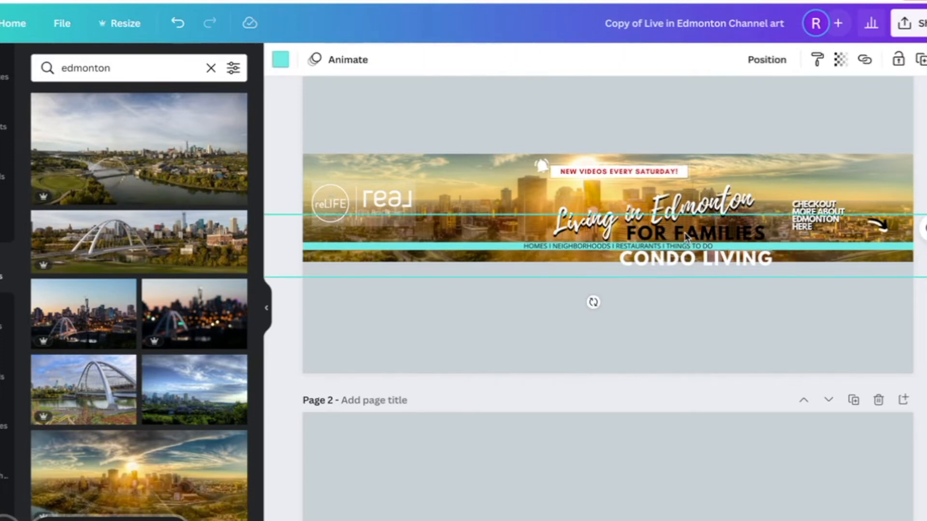
Place a copy of the "CONDO LIVING" heading just below the original and colour the copy black
drag(686, 258, 677, 296)
click(492, 62)
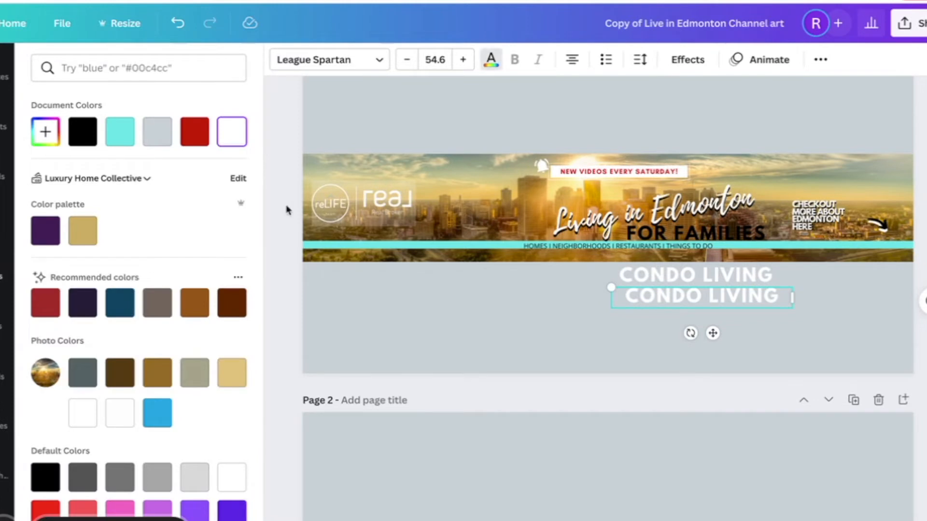
click(85, 139)
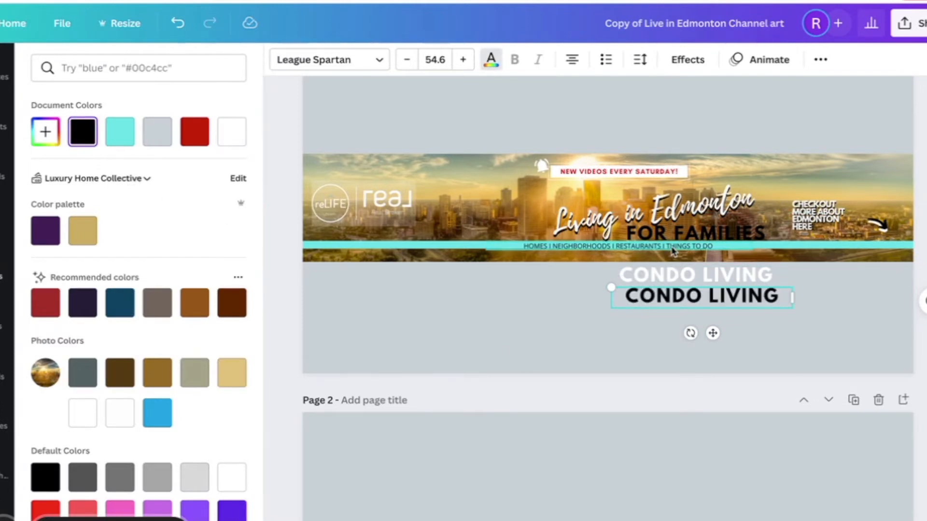
Overlay the white "CONDO LIVING" heading on its black copy, bring it in front and offset it slightly to form a shadow
mouse_move(671, 278)
mouse_down()
mouse_move(674, 293)
mouse_move(675, 286)
mouse_up()
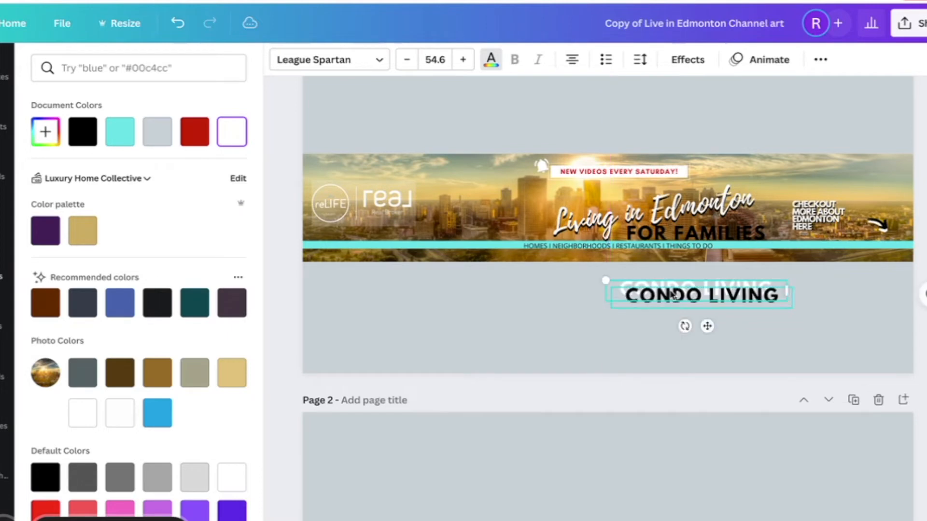
click(821, 59)
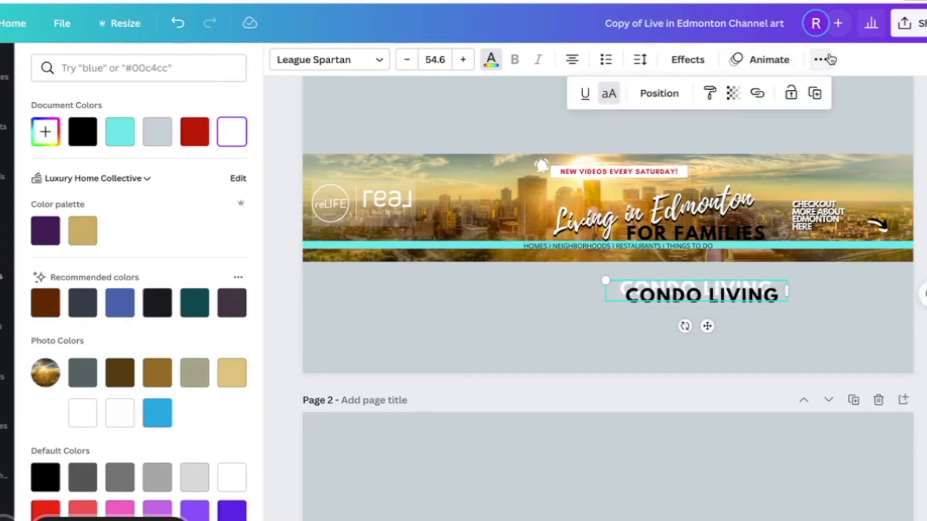
click(652, 95)
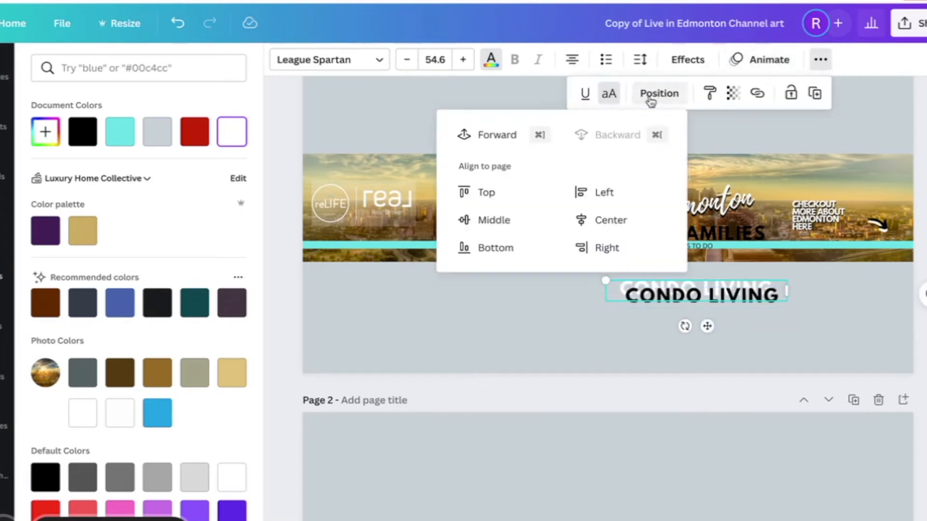
click(471, 135)
click(581, 327)
drag(651, 289, 661, 300)
click(768, 346)
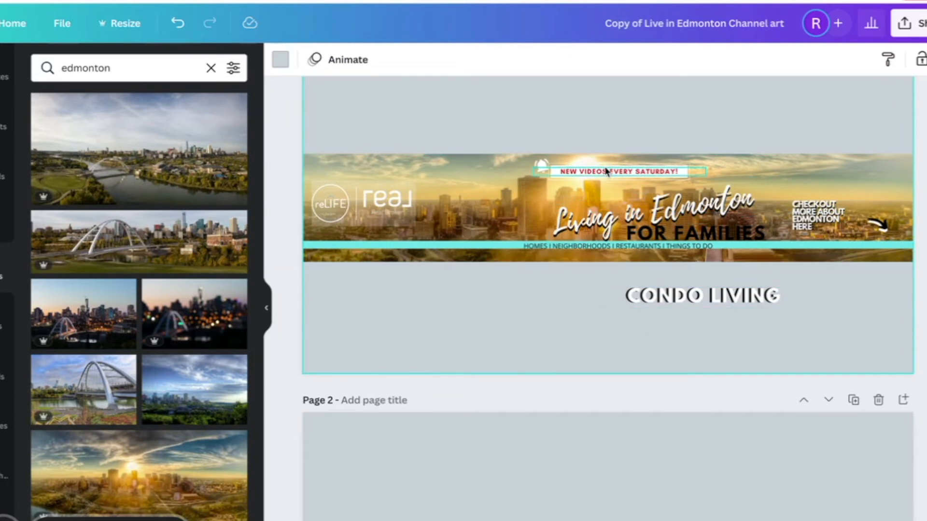
Move the translucent rectangle off the logo to below the banner, and insert the red Canada map photo marking Edmonton from the stock results
drag(349, 200, 370, 303)
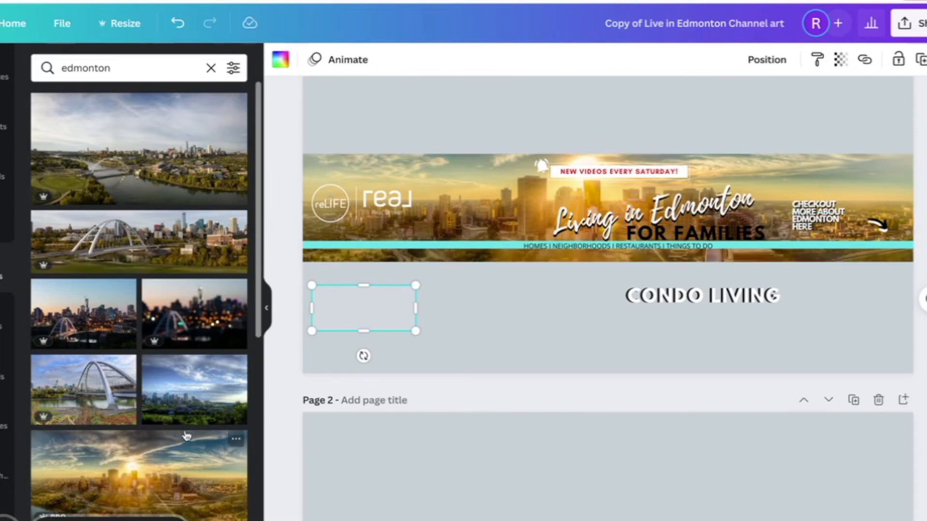
scroll(185, 434, down, 10)
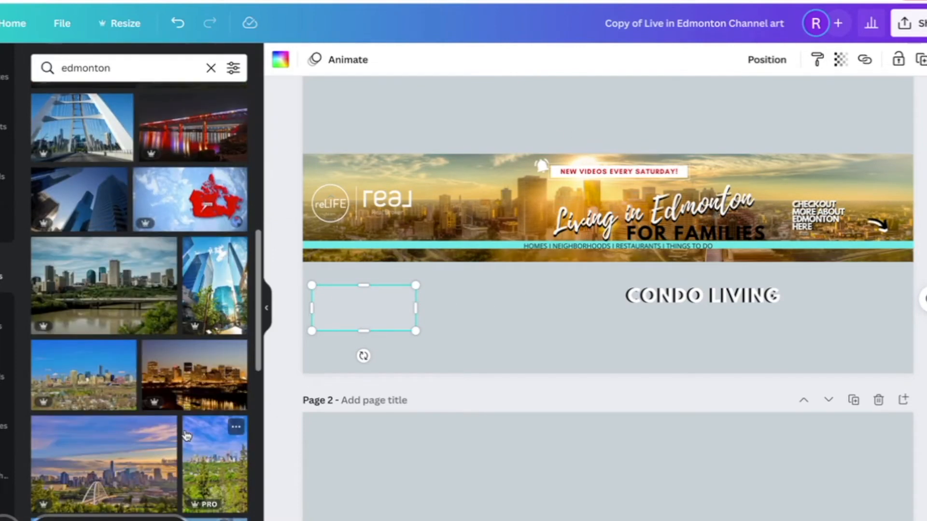
click(193, 200)
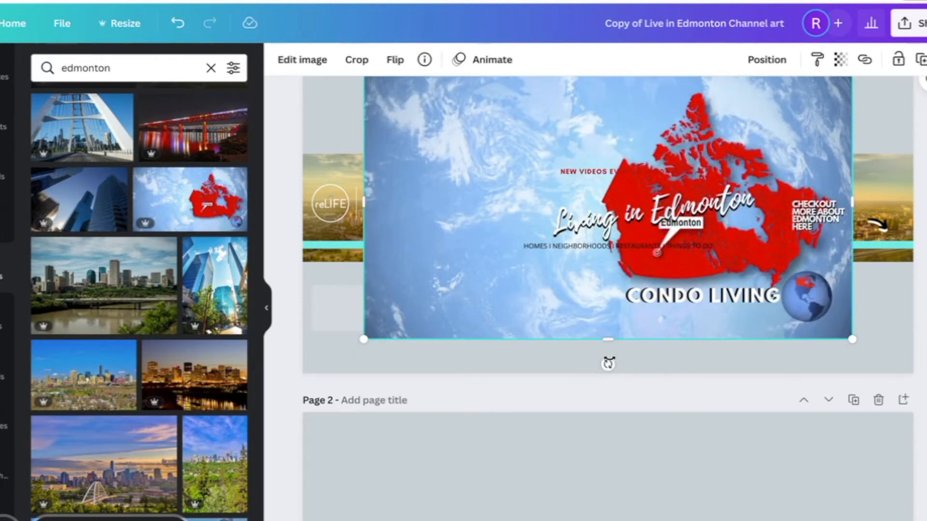
Crop the Canada map photo to the banner strip's height and widen it across the full width of page 1
drag(607, 340, 603, 279)
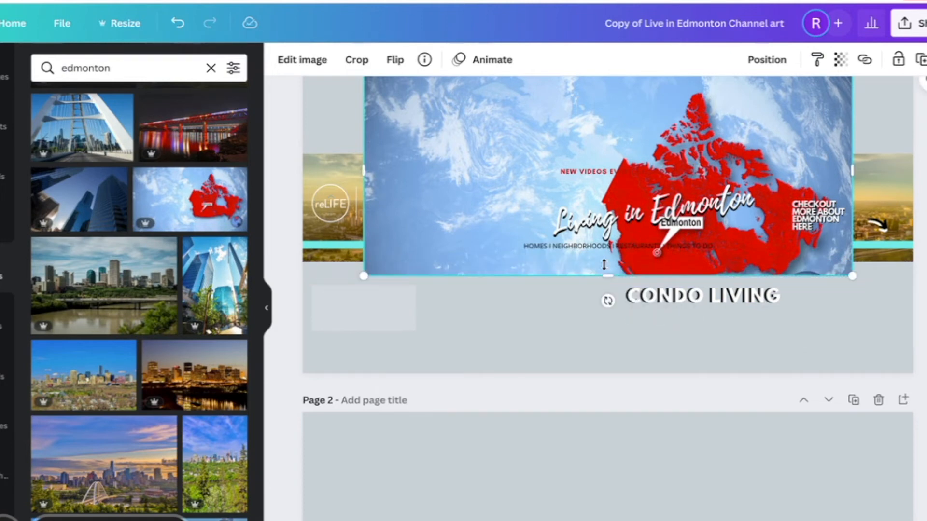
scroll(612, 159, up, 3)
drag(603, 144, 602, 247)
mouse_move(497, 312)
mouse_down()
mouse_move(492, 296)
mouse_move(484, 299)
mouse_up()
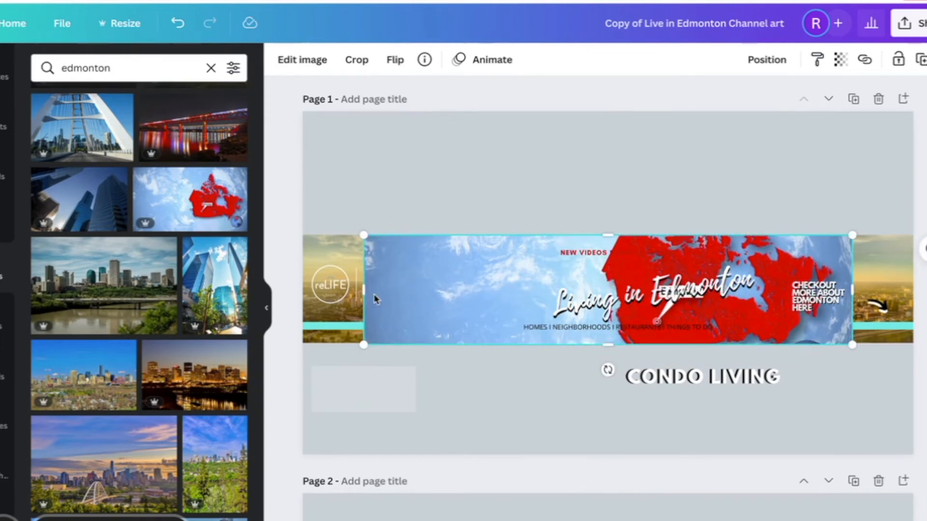
drag(361, 291, 298, 290)
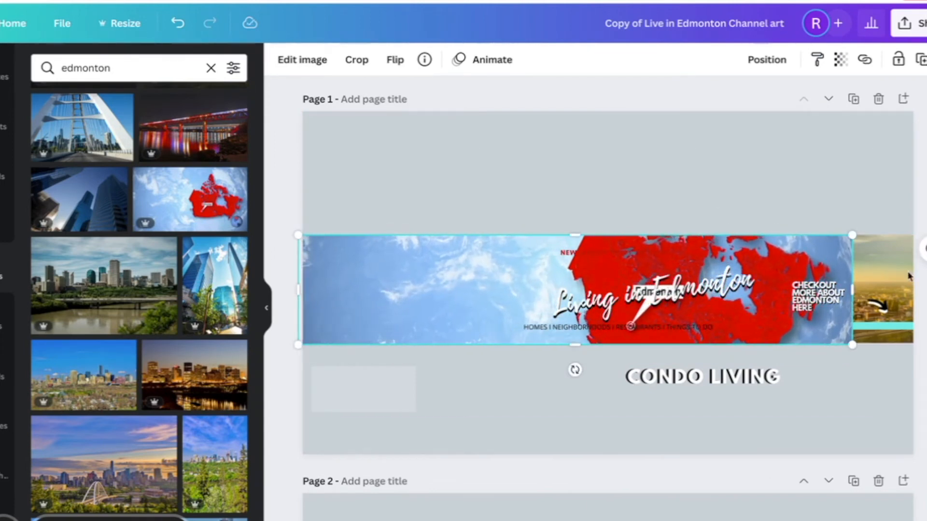
drag(850, 289, 913, 289)
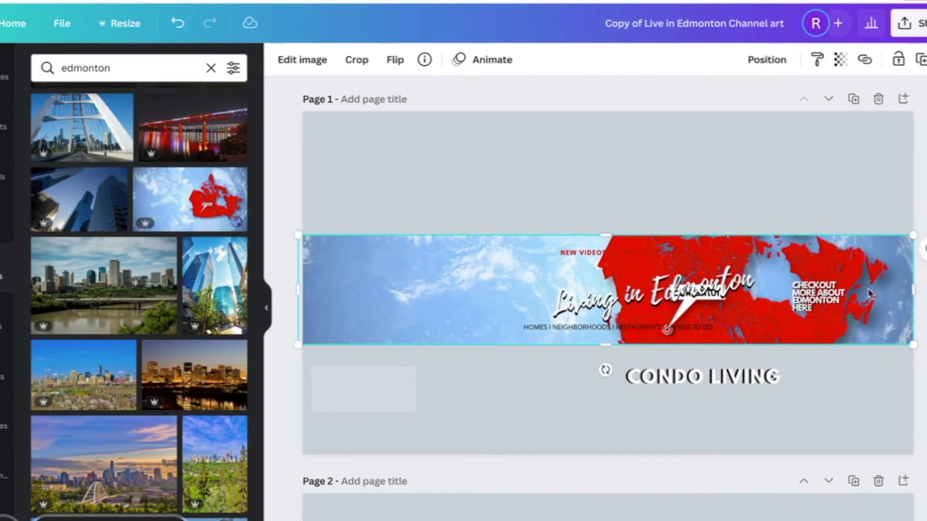
Move the script heading onto the blue area of the map photo and change its white text to "Moving to Edmonton" on one line
drag(712, 295, 511, 303)
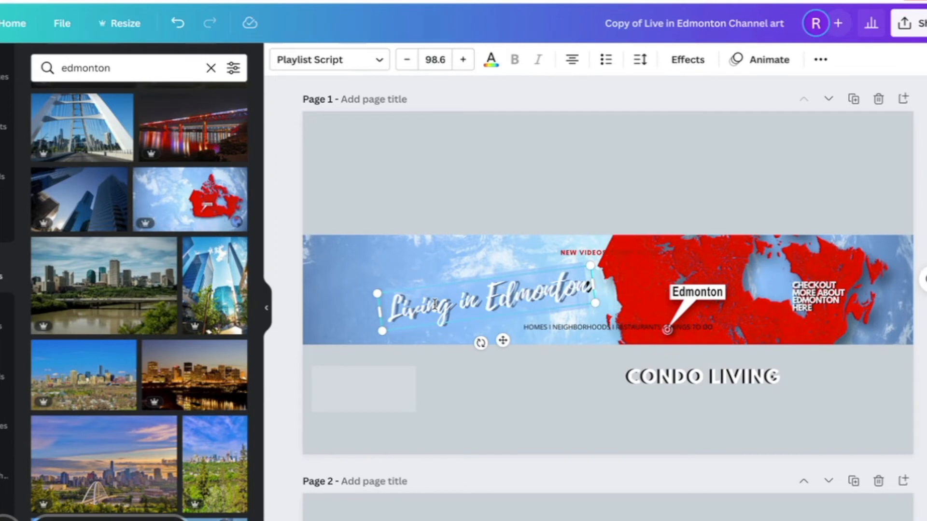
text(MOVING)
key(BackSpace)
key(BackSpace)
key(BackSpace)
key(BackSpace)
key(BackSpace)
text(oving)
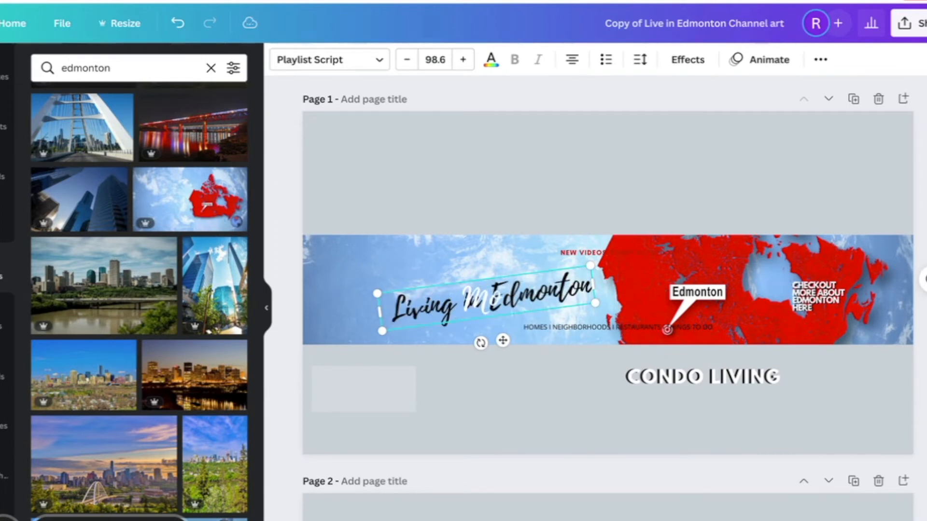
text( to Edmno)
key(BackSpace)
key(BackSpace)
key(BackSpace)
text(monton)
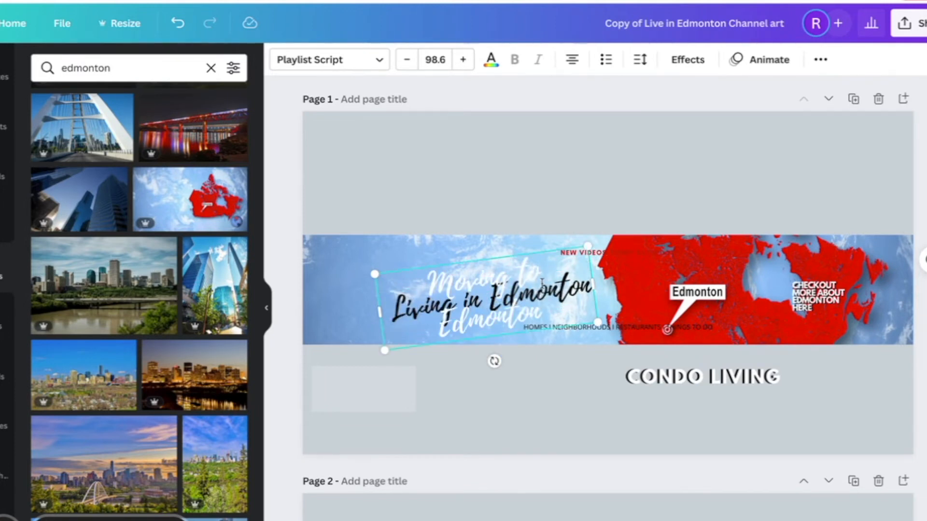
drag(593, 284, 623, 283)
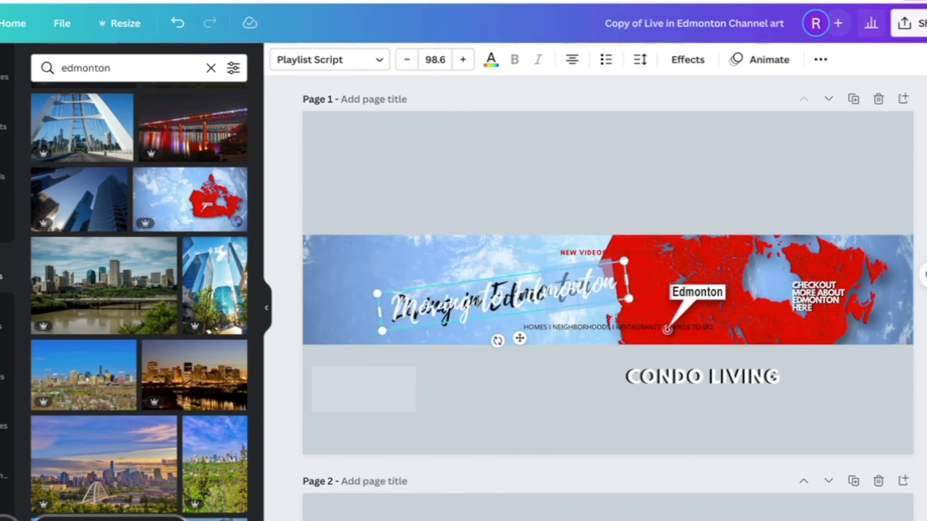
Set the white heading aside below the banner and change the black script text to "Moving to Edmonton", widened to one line
click(455, 372)
drag(449, 296, 447, 383)
click(445, 313)
double_click(445, 313)
key(ctrl+a)
text(Moving to Edmonton)
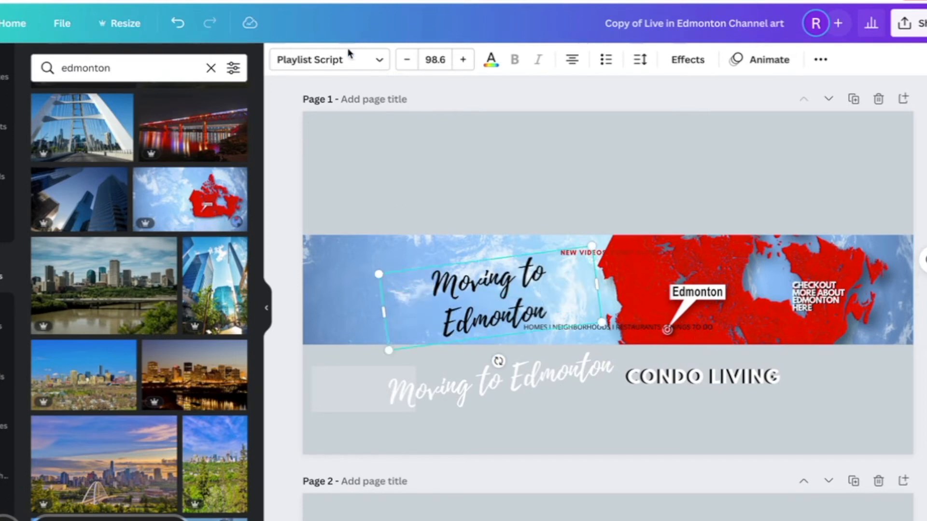
click(361, 69)
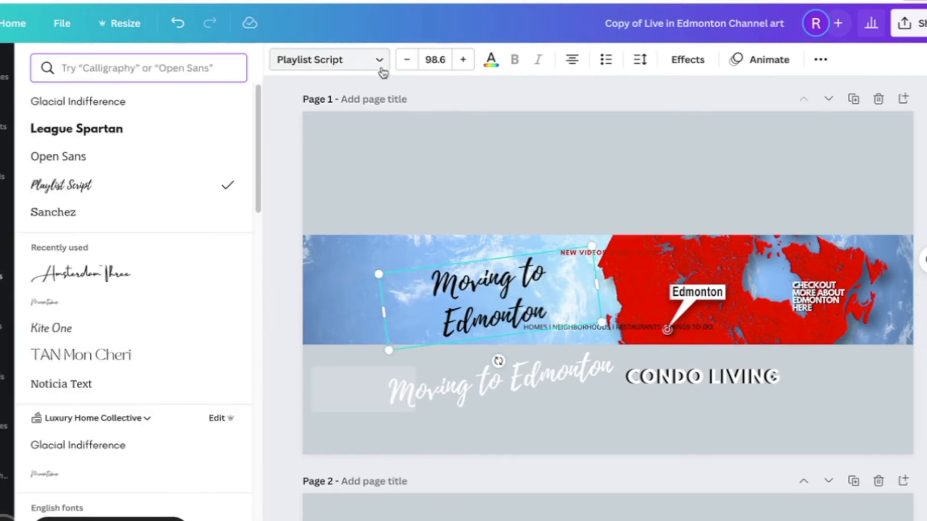
click(377, 68)
click(377, 68)
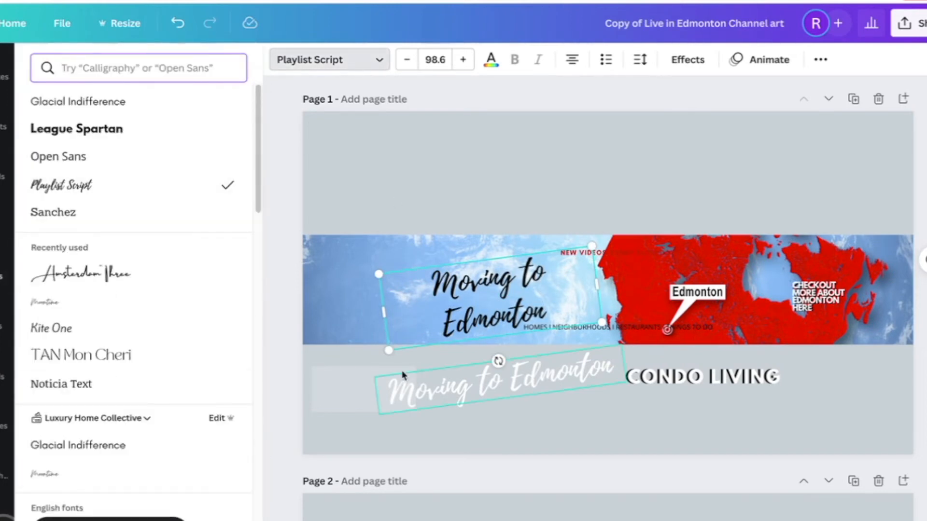
drag(384, 314, 359, 319)
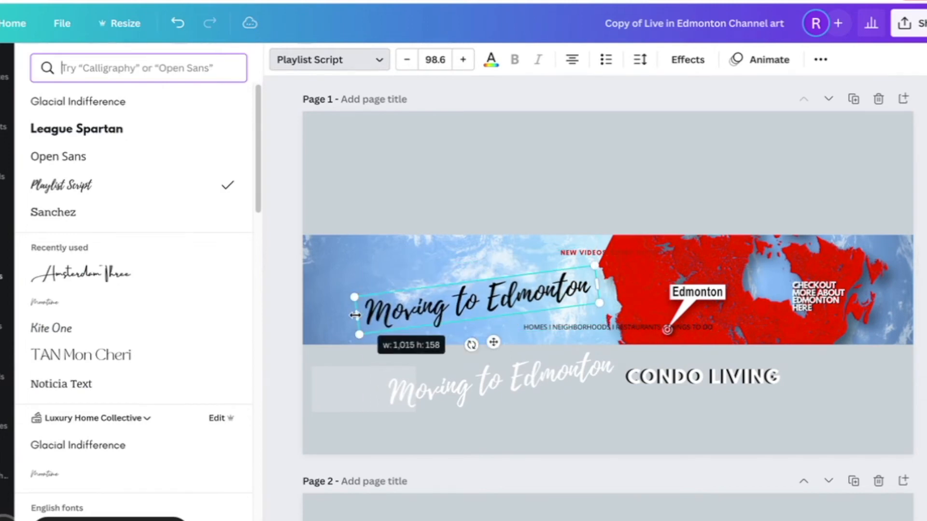
Place the white "Moving to Edmonton" heading back over its black copy with a slight offset
drag(451, 376, 428, 300)
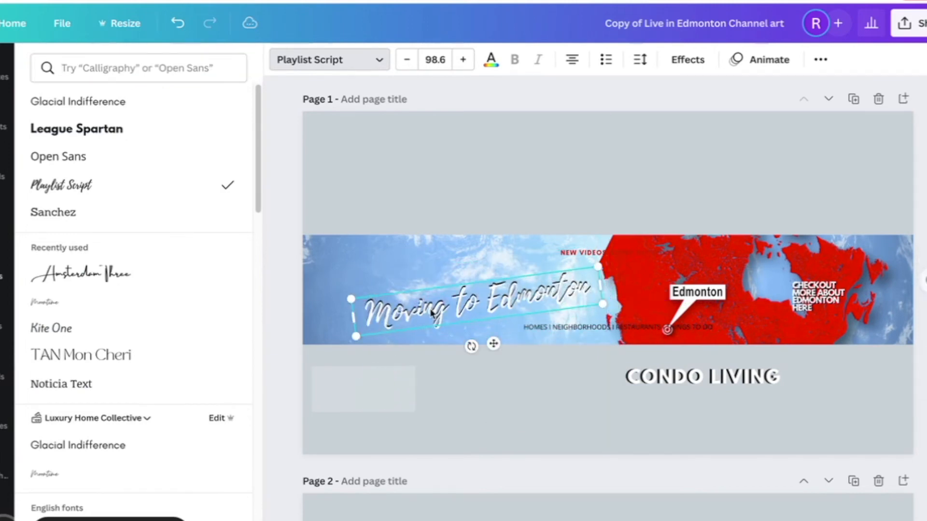
click(595, 320)
click(597, 333)
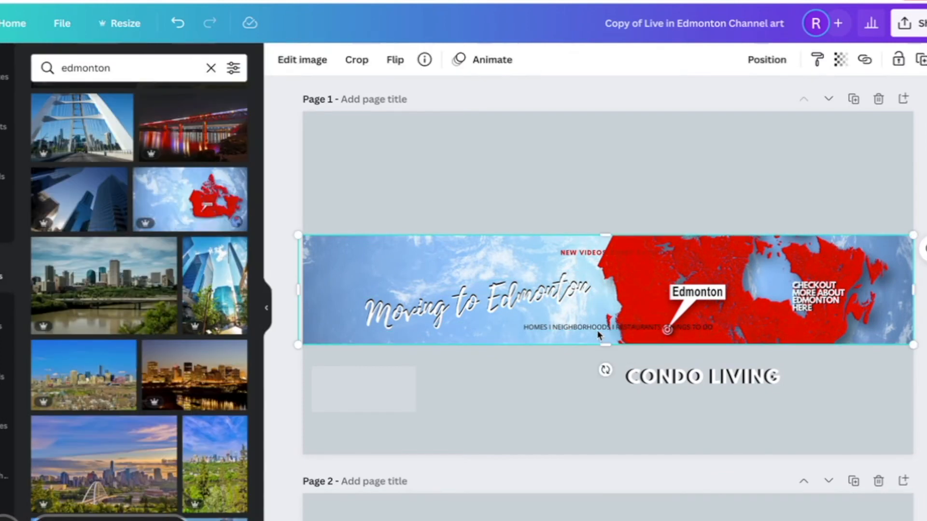
Replace the small "HOMES | NEIGHBORHOODS | RESTAURANTS | THINGS TO DO" tagline with text beginning "Tips on getting"
click(598, 329)
click(595, 323)
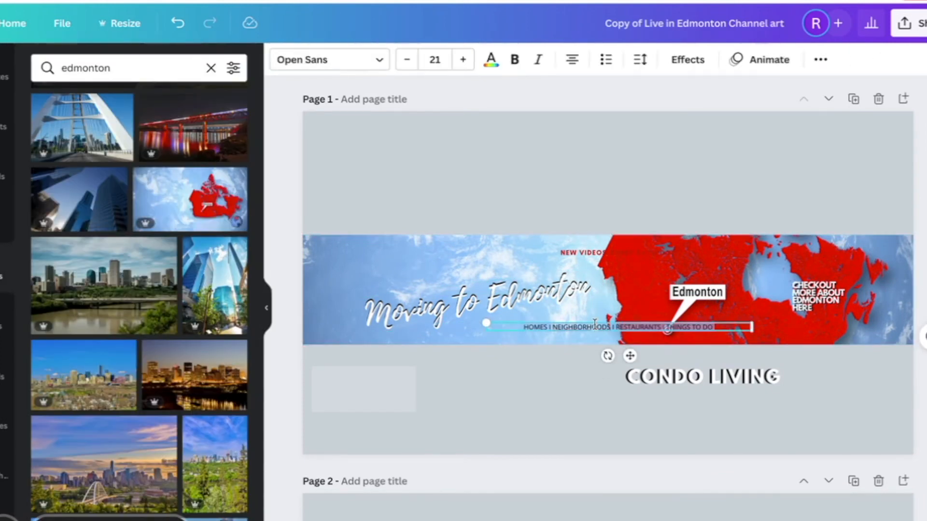
key(BackSpace)
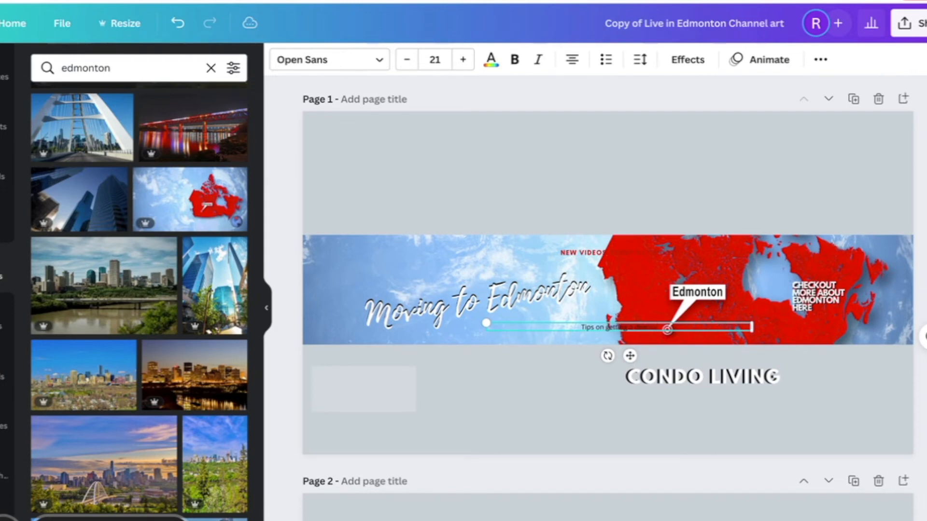
text(m)
Rewrite the small tagline over the map photo so it begins "PRos & cons of"
triple_click(590, 327)
text(Pro)
click(594, 313)
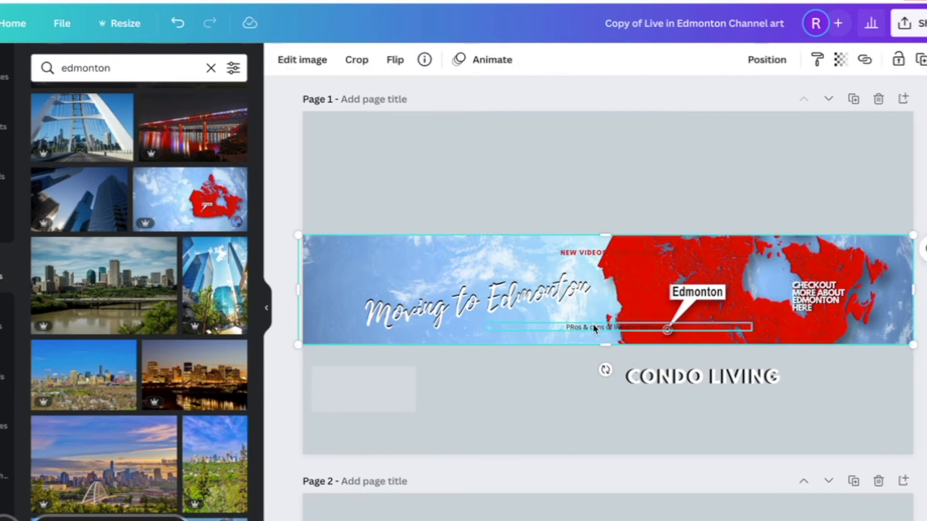
click(592, 326)
click(578, 259)
drag(578, 252, 567, 255)
Open google.ca, search for "youtube channel art template size" and highlight the recommended dimensions in the results
click(408, 0)
text(google.ca)
key(Return)
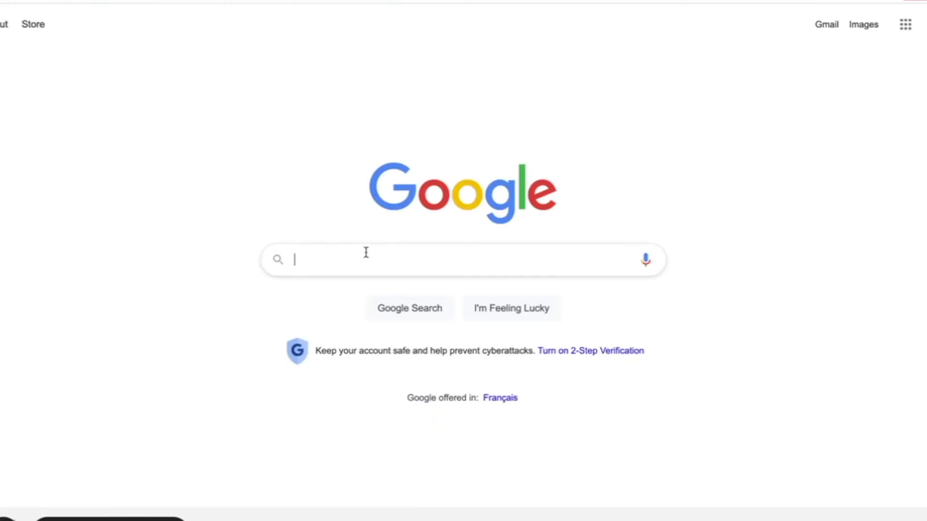
click(366, 252)
text(youtu)
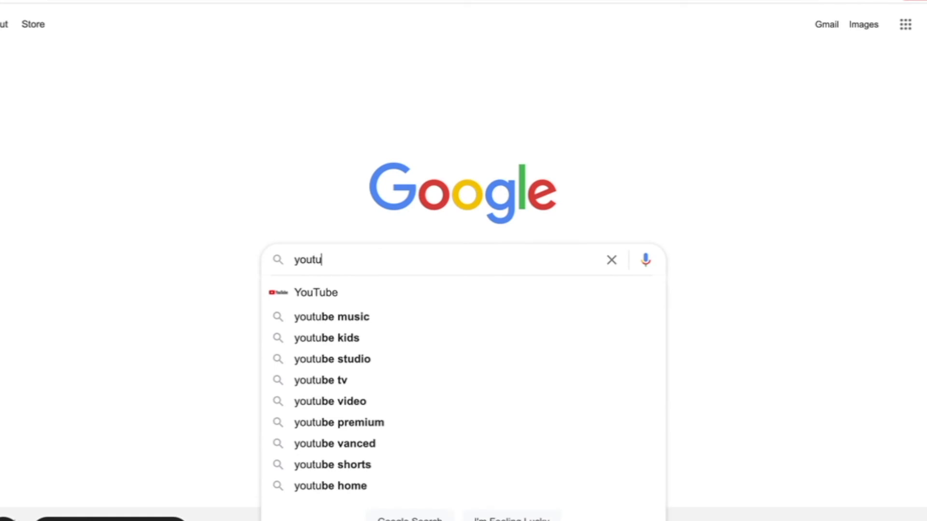
text(be channe)
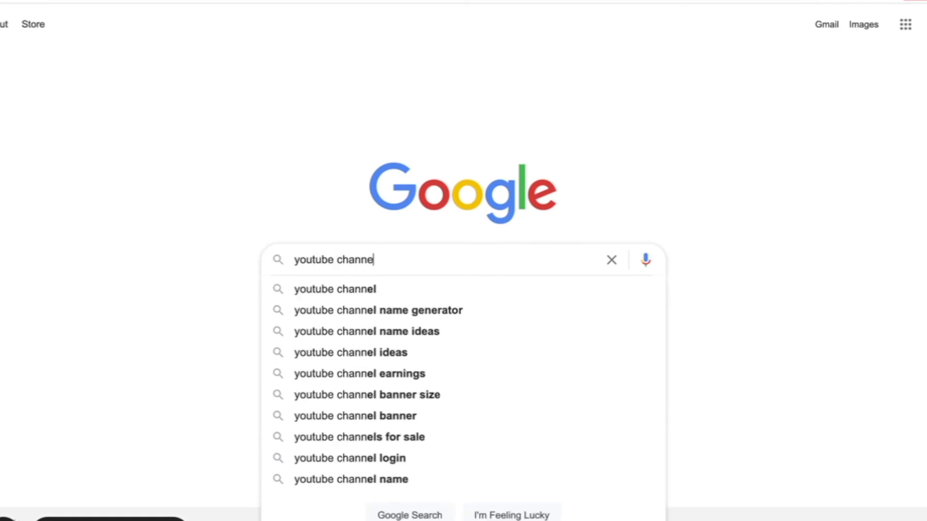
text(l art s)
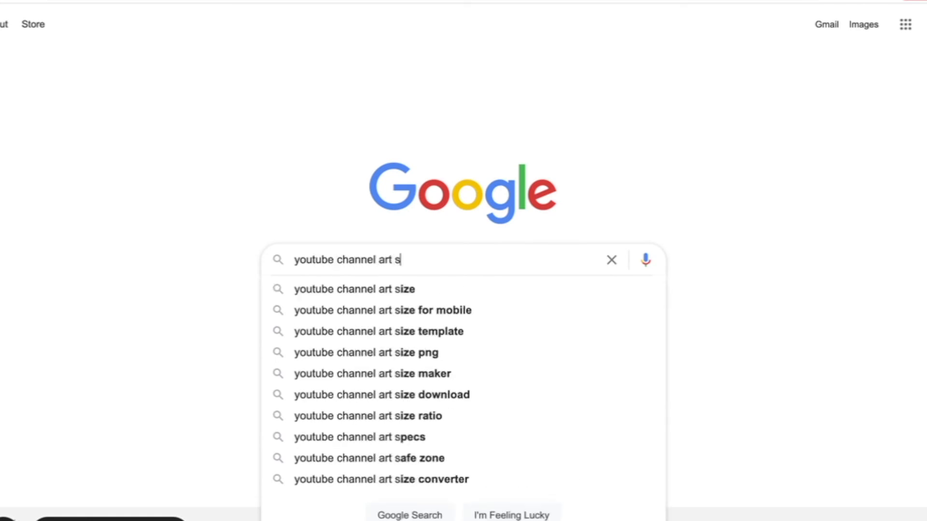
key(BackSpace)
text(te)
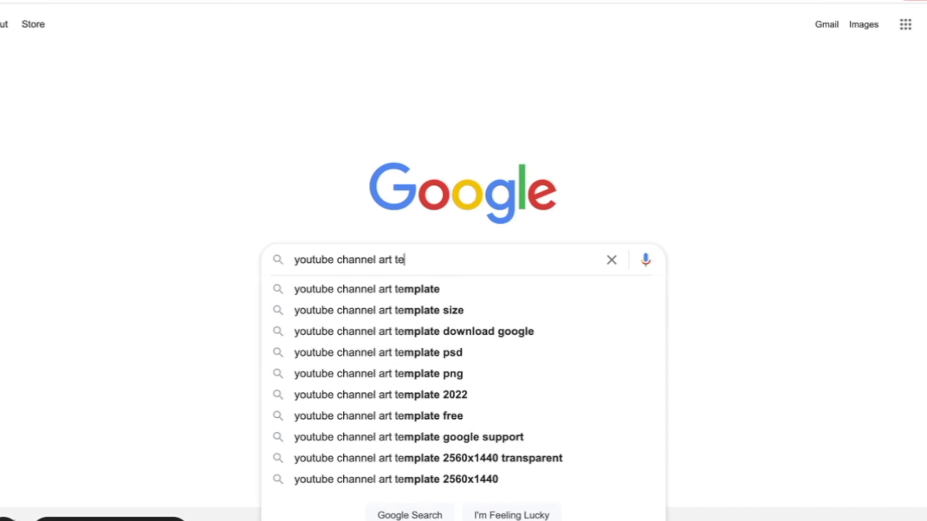
click(372, 310)
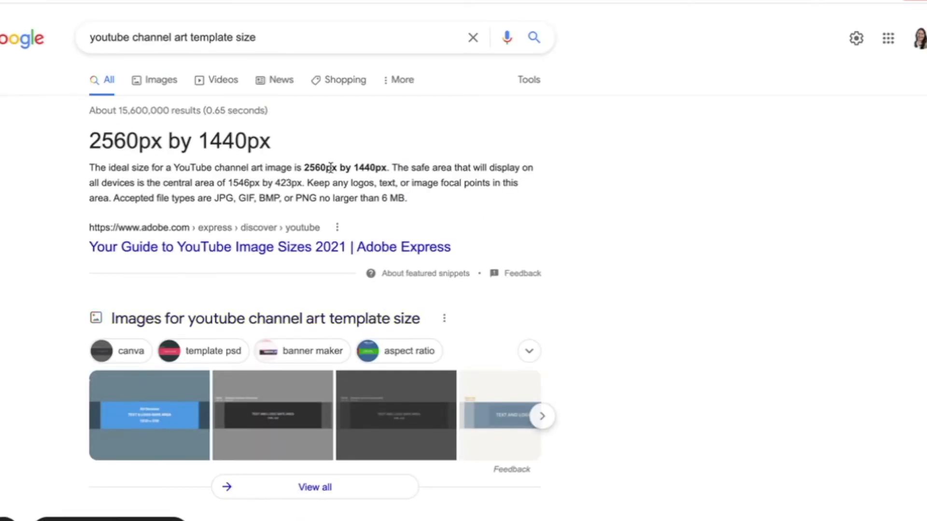
drag(297, 146, 93, 141)
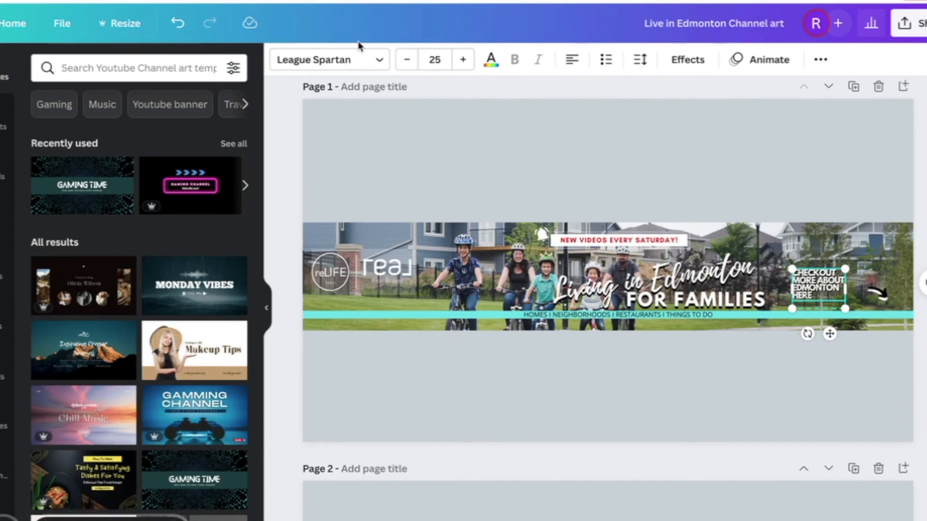
Switch back to the "Live in Edmonton Channel art" design in Canva and check its custom size in the resize options
click(125, 24)
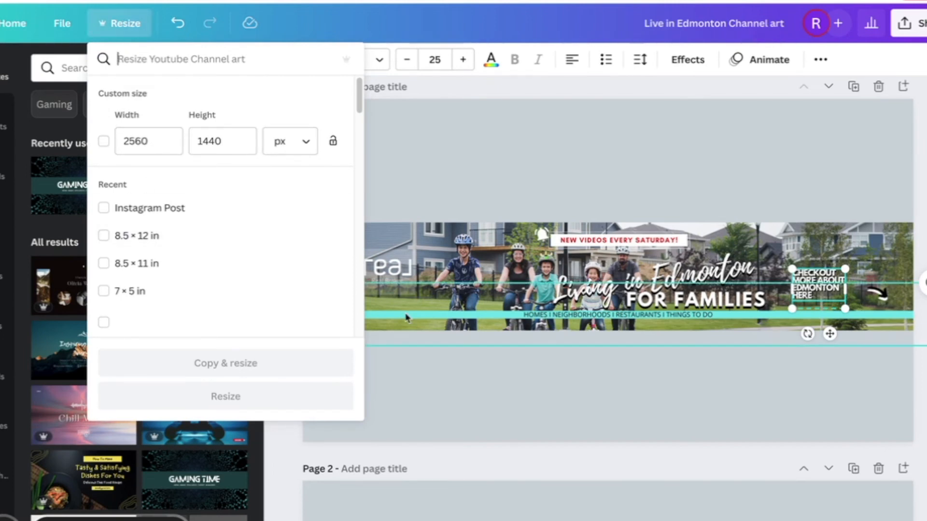
click(439, 350)
Duplicate page 3 with the "GAMING TIME" template applied to the copy, and open the design's resize options
scroll(368, 386, down, 15)
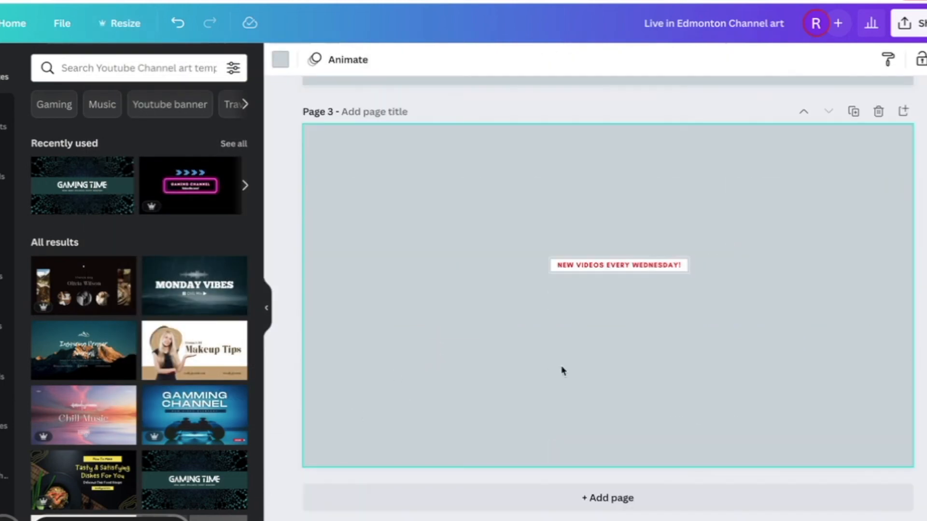
click(852, 112)
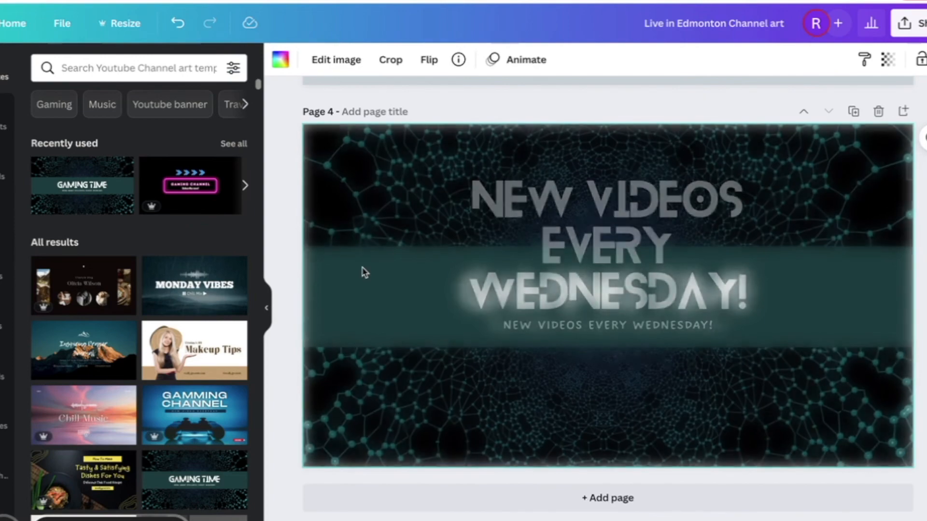
click(127, 22)
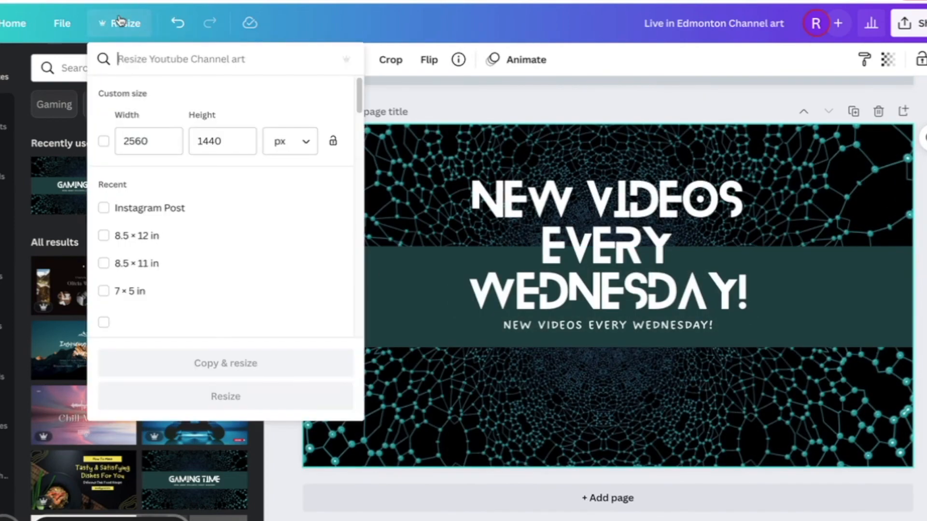
Create a resized copy of the channel art design at the custom size 2560 × 1440 px and bring its page 4 into view
click(103, 141)
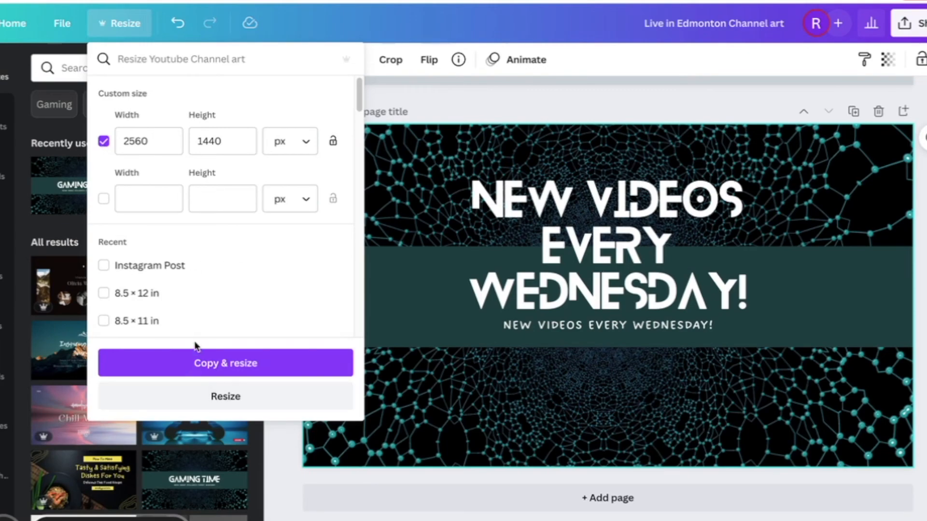
click(201, 366)
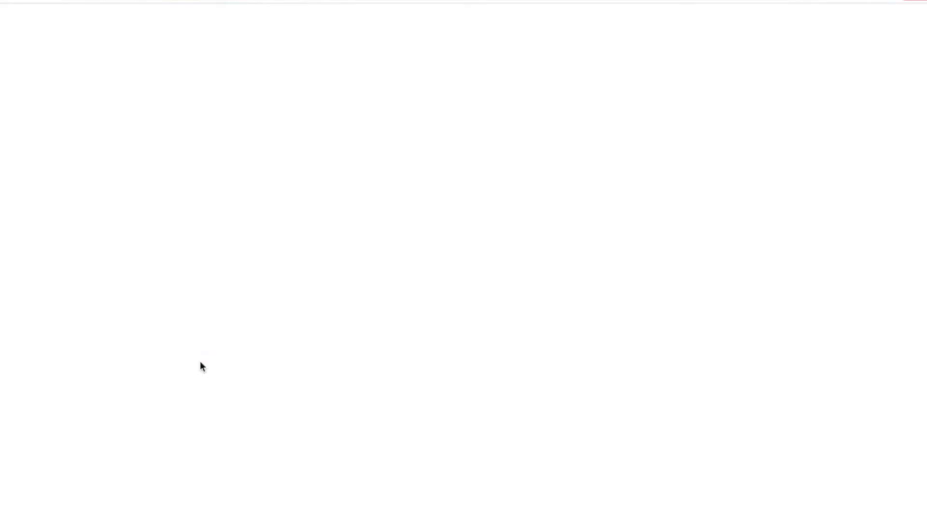
scroll(553, 404, down, 3)
scroll(554, 408, down, 10)
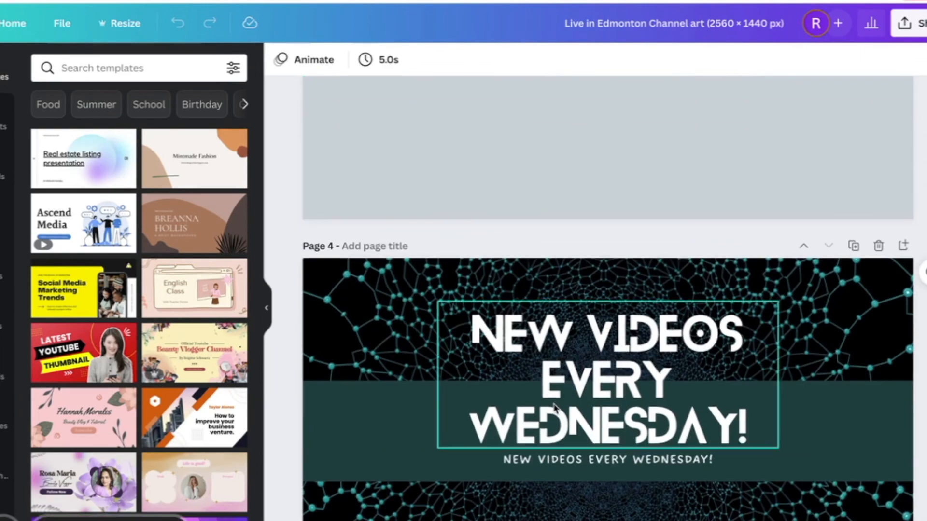
scroll(554, 408, down, 3)
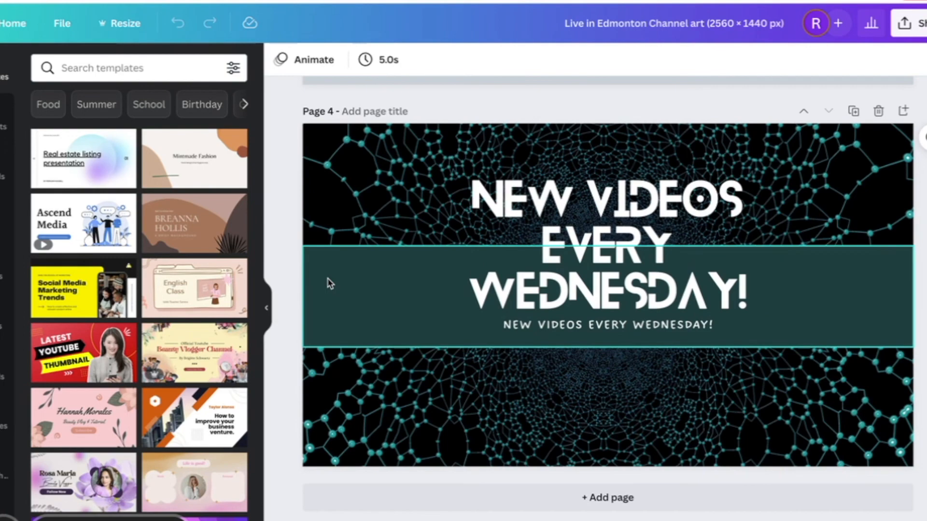
Switch to the Google results, examine the safe areas in the first banner template image, and return to the resized Canva design's page 3
click(651, 0)
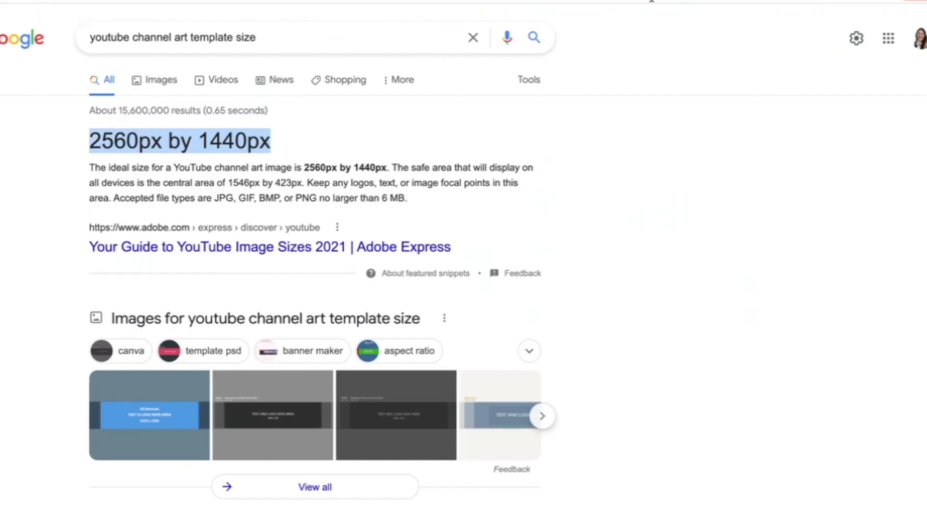
click(124, 432)
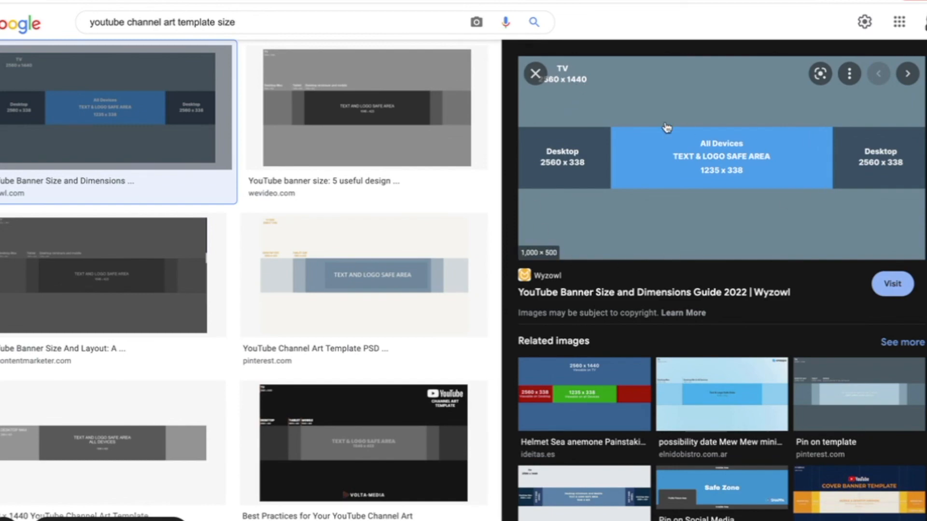
click(601, 1)
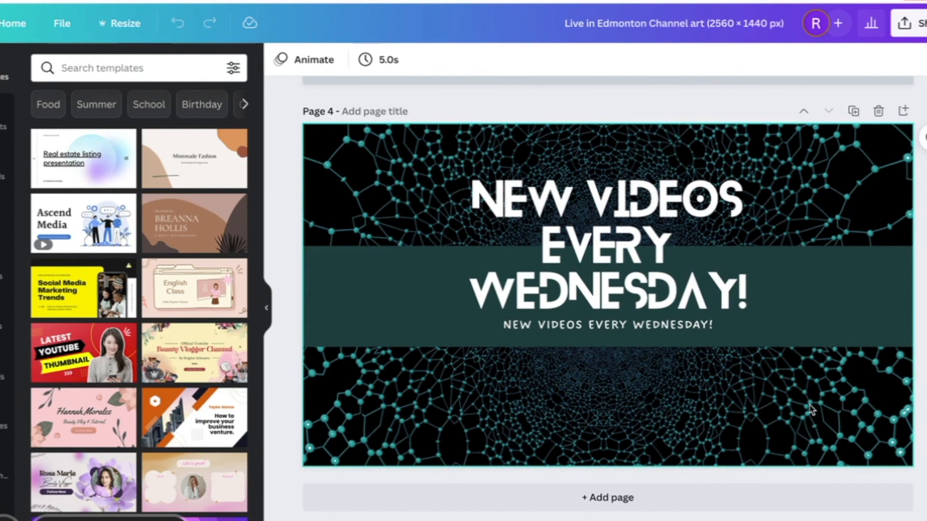
scroll(819, 306, up, 20)
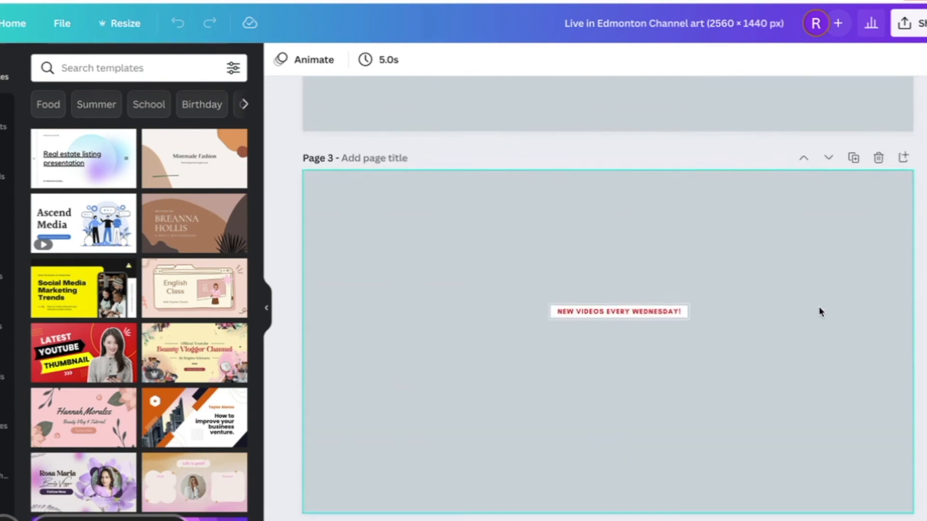